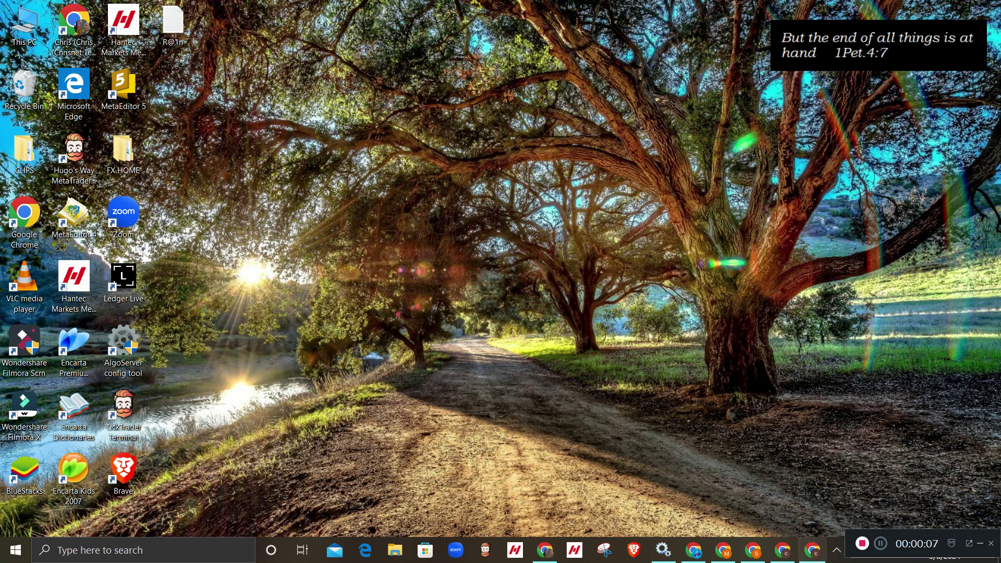
# Restore the Chrome window showing the Satoshi Protocol Genesis Spark NFT page from the taskbar
pyautogui.moveTo(813, 550)
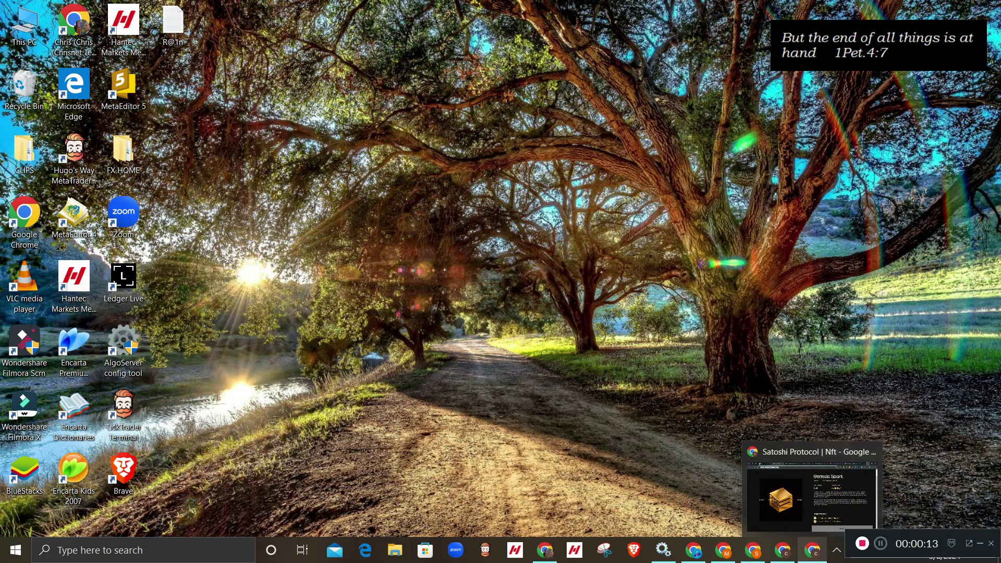
pyautogui.click(811, 496)
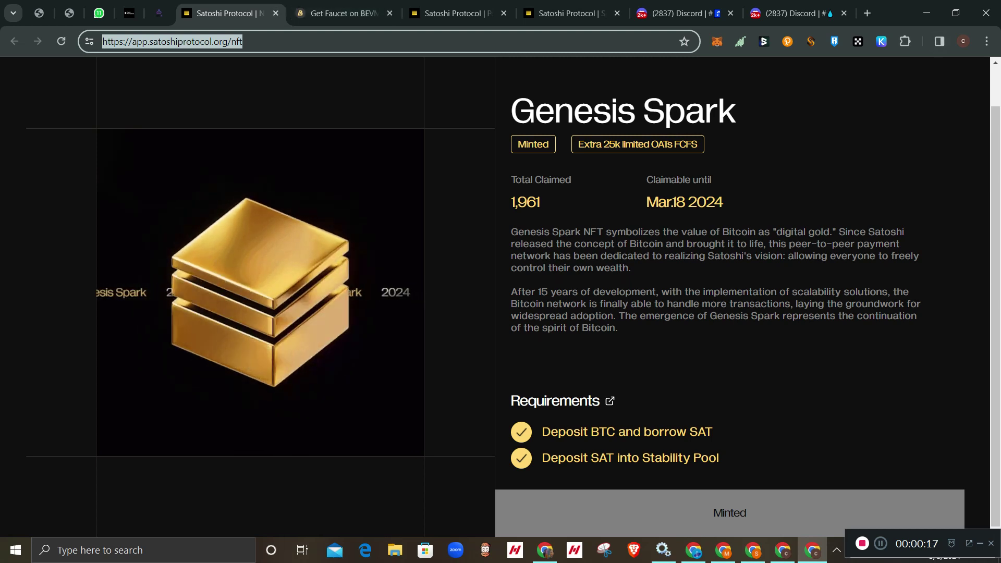
# Switch to the other Chrome window and its Galxe 'Satoshi Pioneer' campaign tab
pyautogui.hotkey('alt', 'Tab')
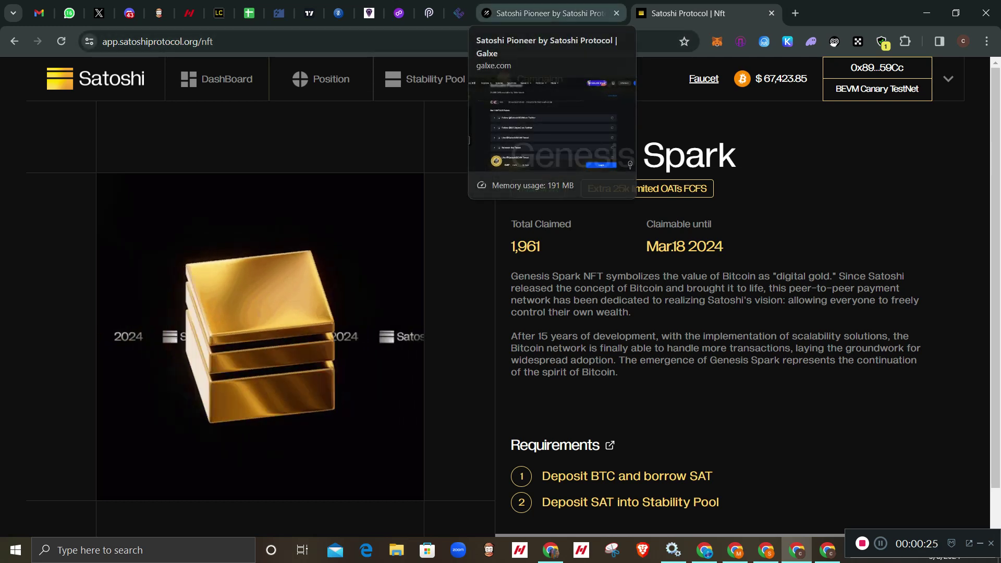
pyautogui.click(545, 13)
pyautogui.scroll(2, 501, 313)
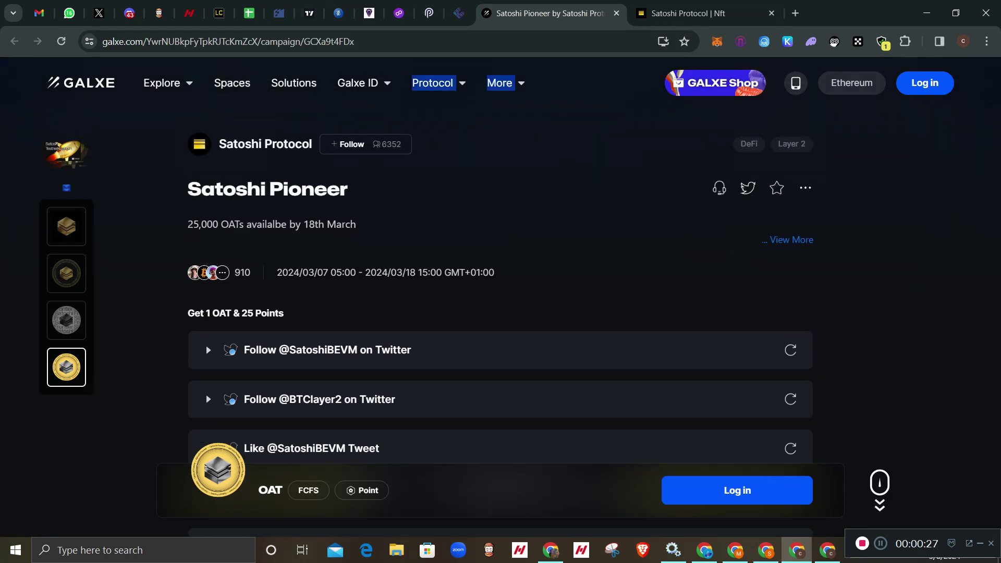
pyautogui.moveTo(354, 41); pyautogui.dragTo(101, 41)
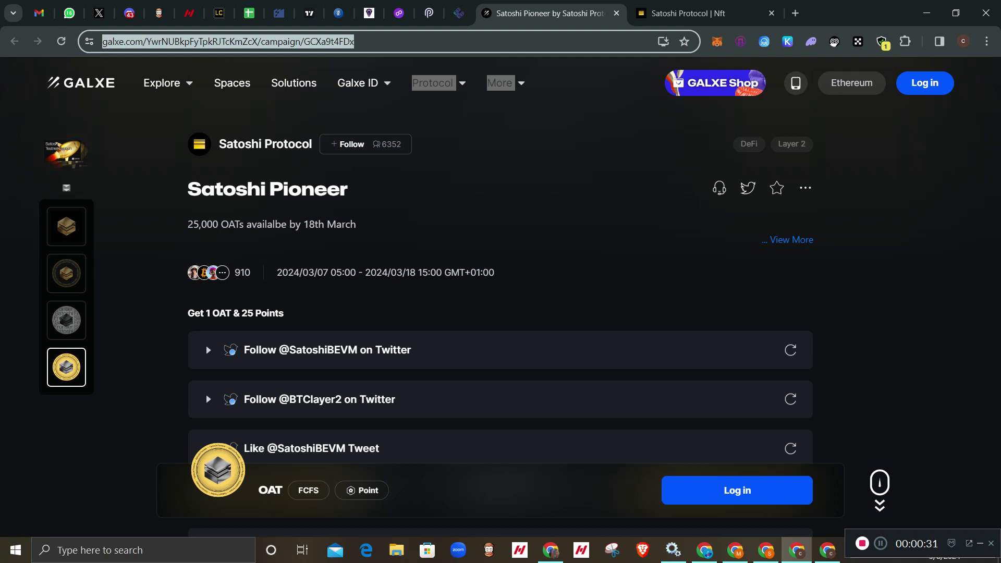
pyautogui.click(384, 41)
pyautogui.scroll(-4, 501, 292)
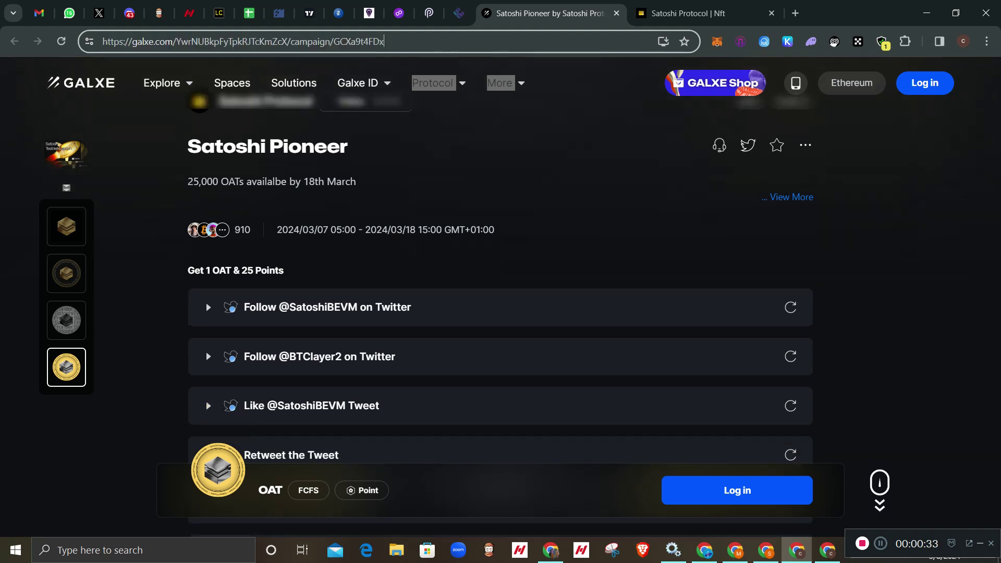
pyautogui.scroll(-1, 500, 260)
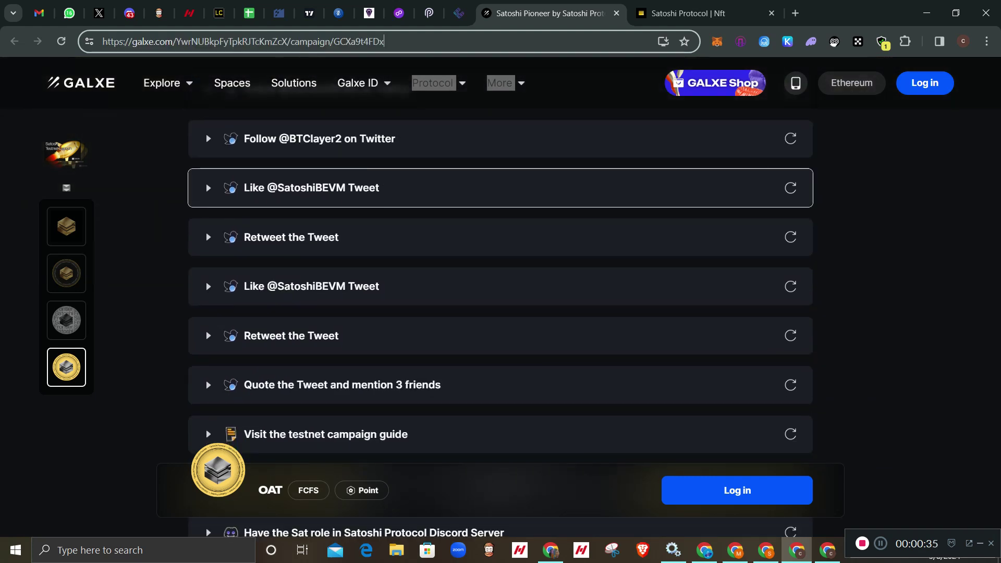
pyautogui.scroll(-5, 500, 385)
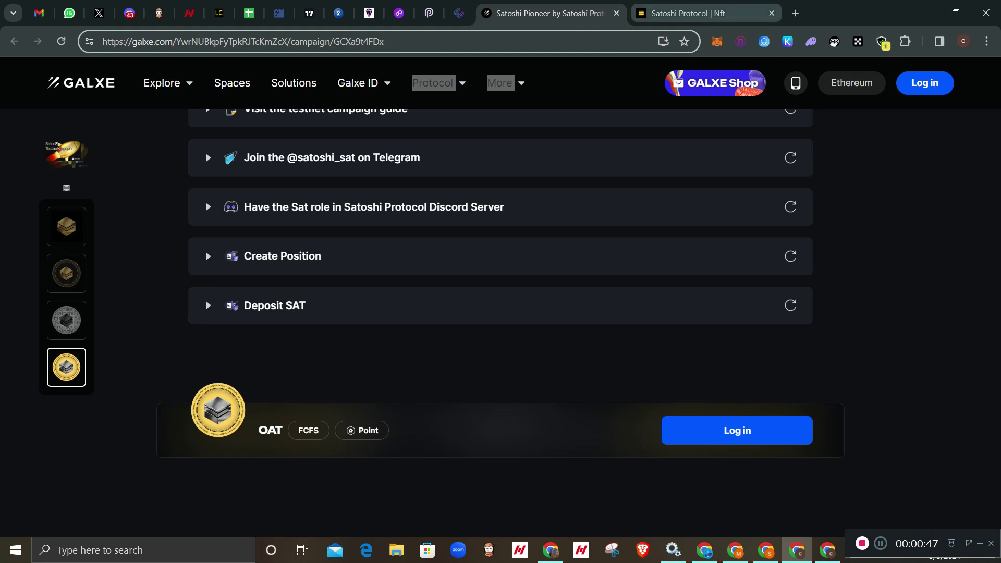
pyautogui.click(706, 13)
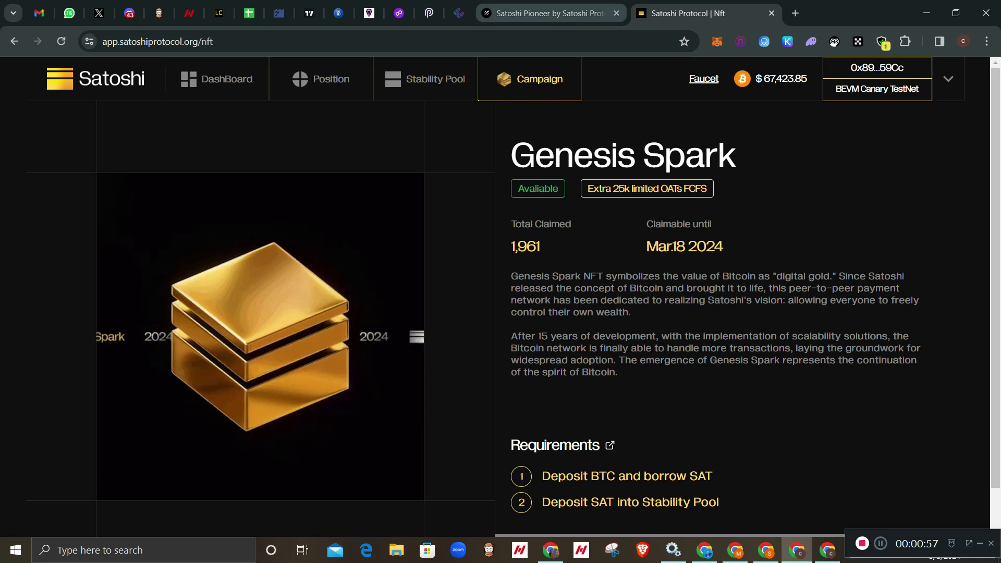
pyautogui.hotkey('ctrl', 'shift', 'Tab')
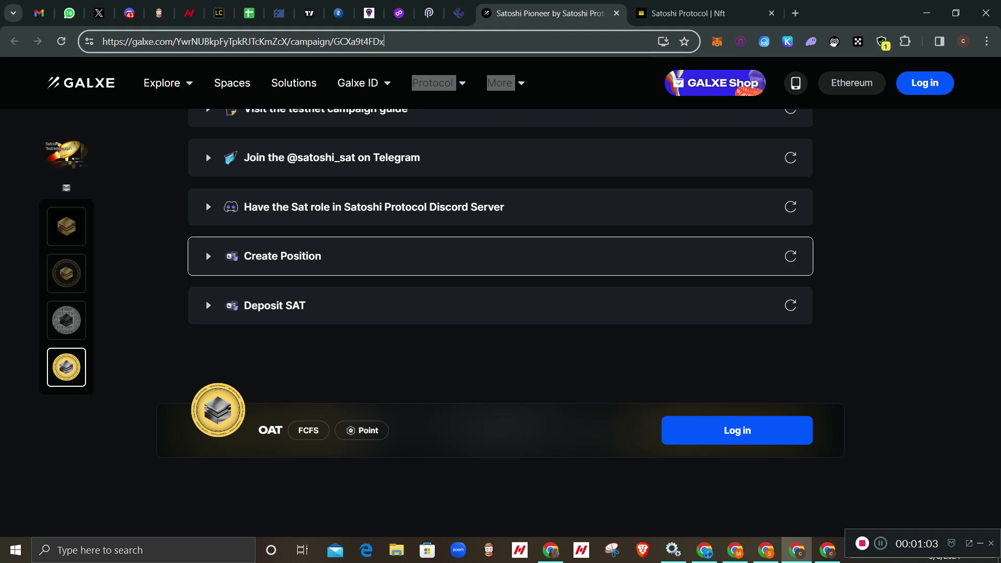
pyautogui.scroll(3, 500, 287)
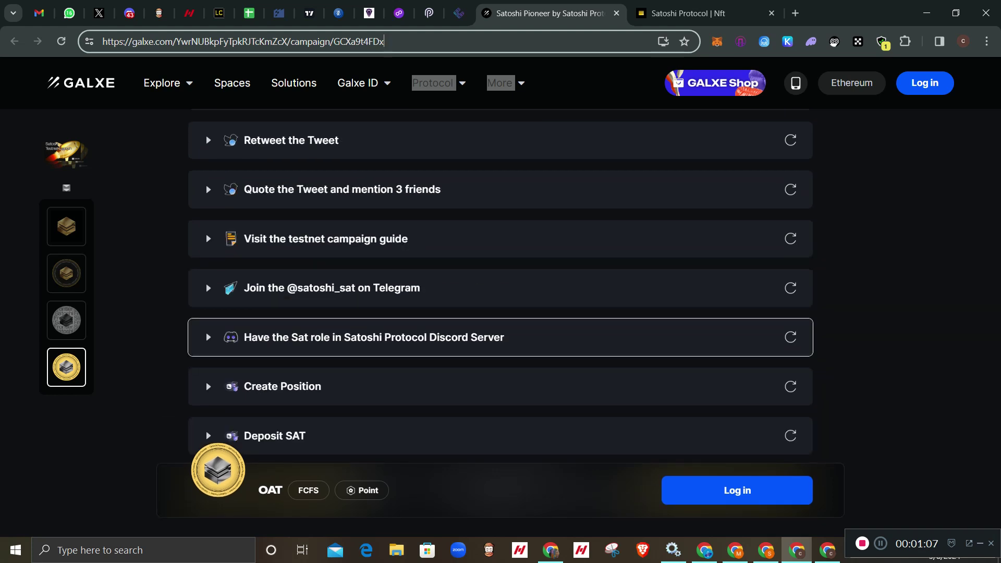
pyautogui.scroll(4, 500, 287)
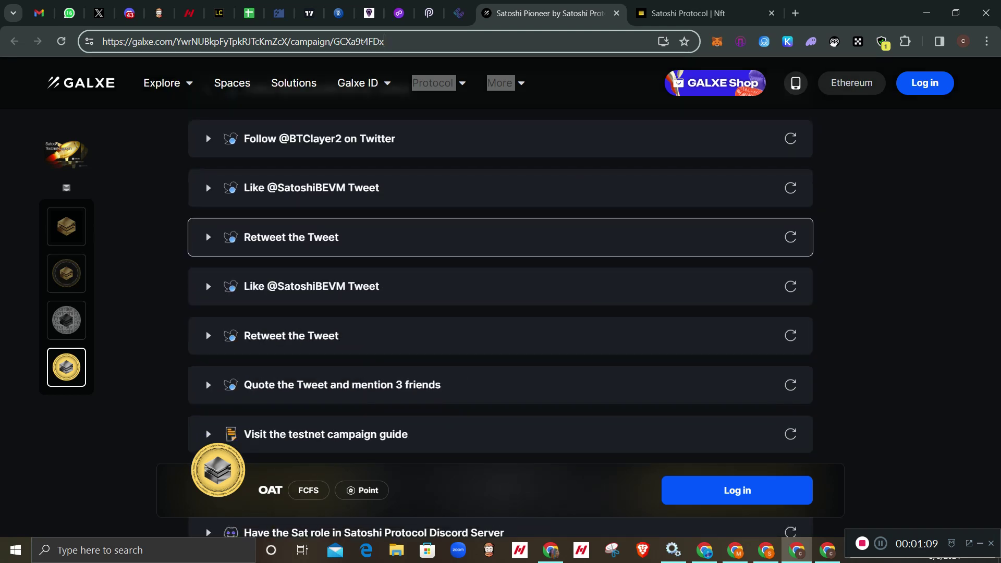
pyautogui.scroll(5, 879, 482)
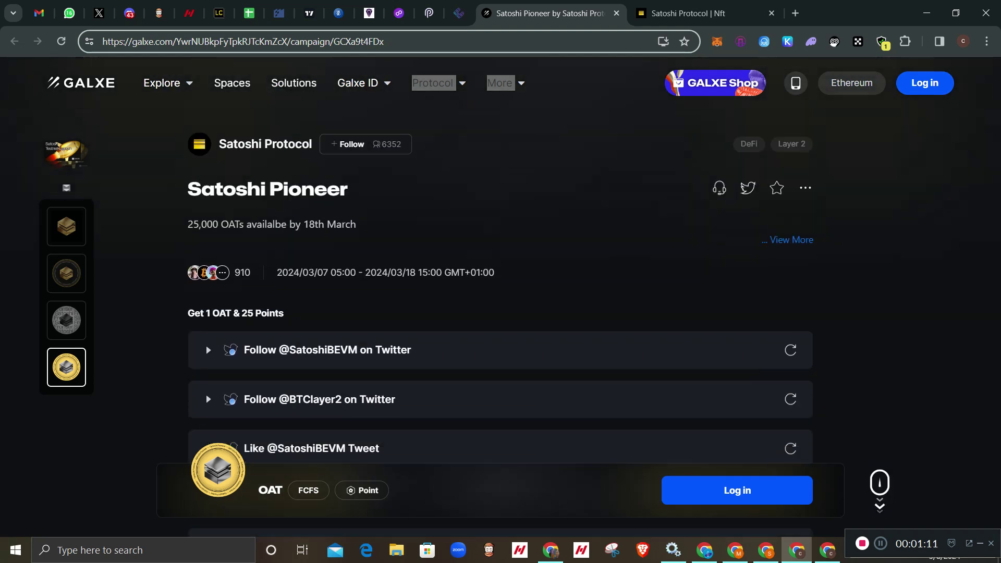
pyautogui.scroll(-2, 501, 287)
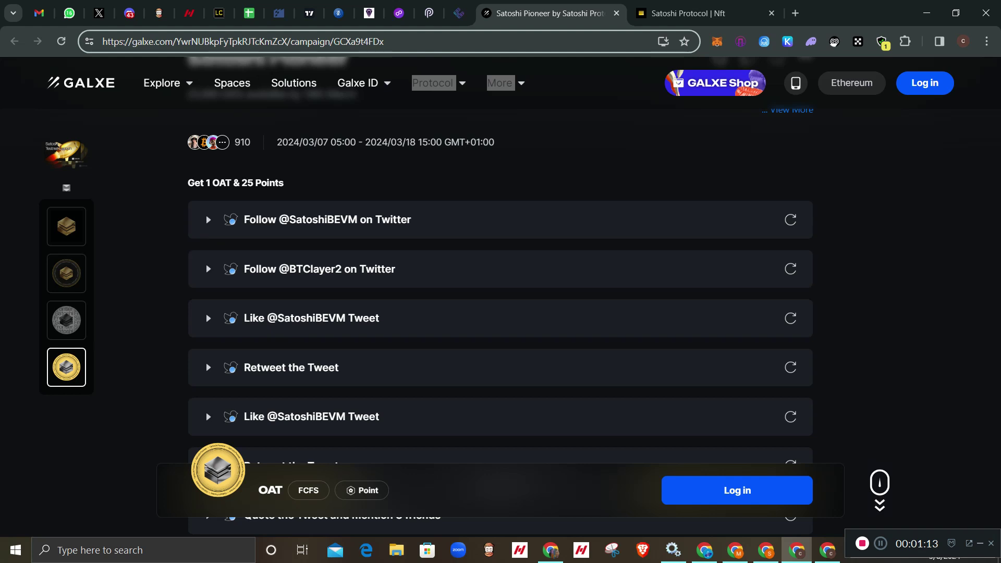
pyautogui.click(693, 13)
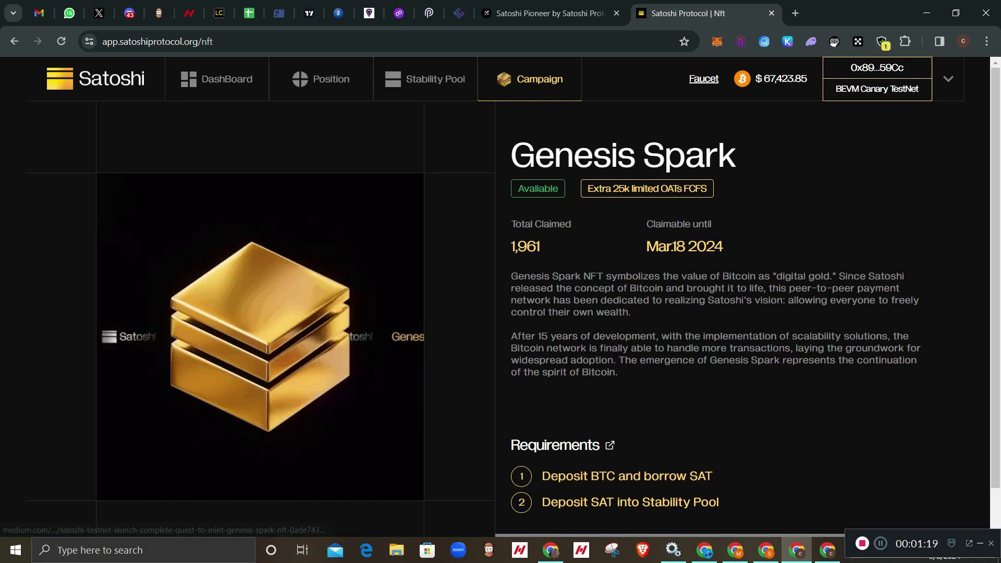
# Disconnect the wallet through the header address menu, then reconnect MetaMask on BEVM Canary TestNet
pyautogui.scroll(-1, 573, 476)
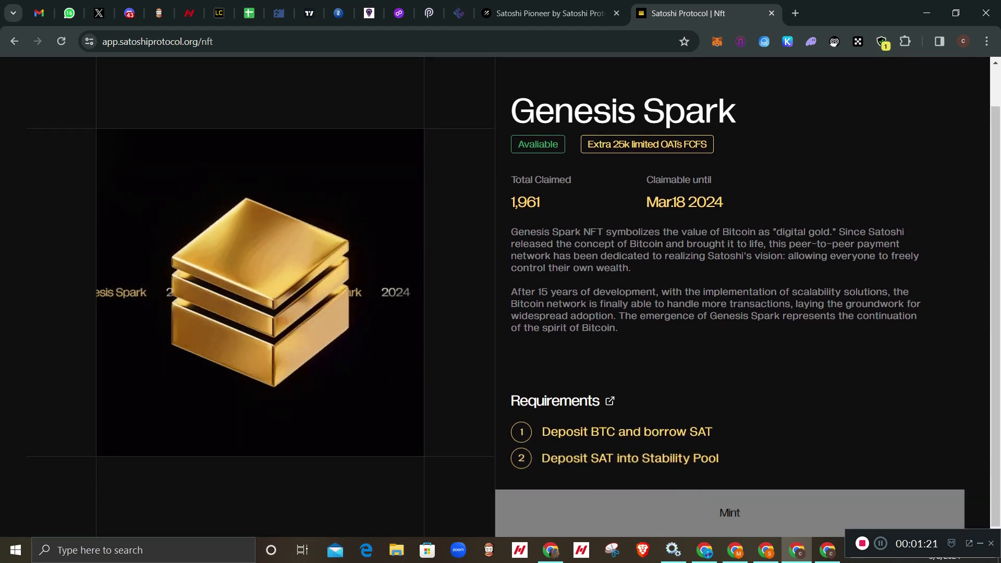
pyautogui.scroll(1, 514, 294)
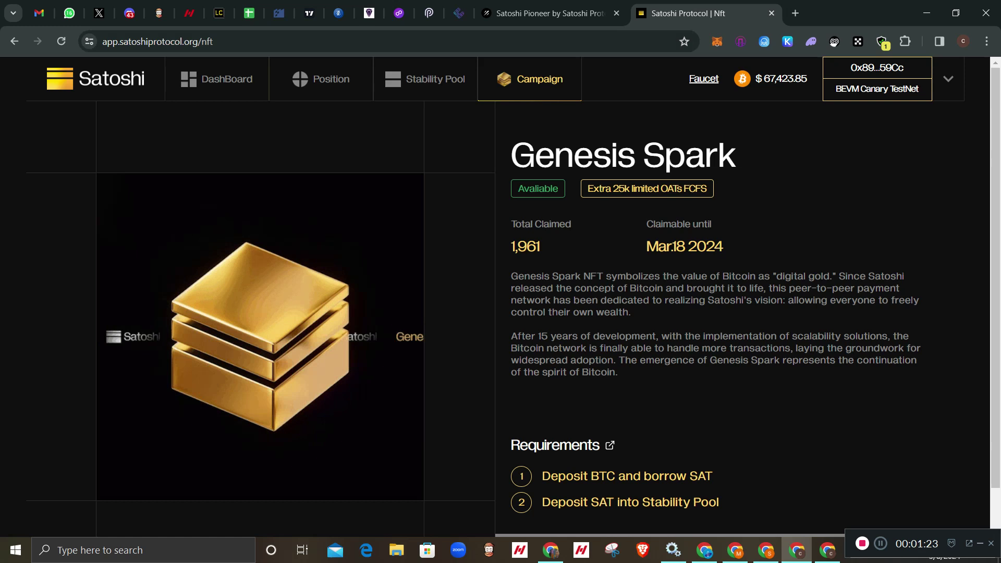
pyautogui.scroll(-1, 514, 294)
pyautogui.scroll(1, 513, 294)
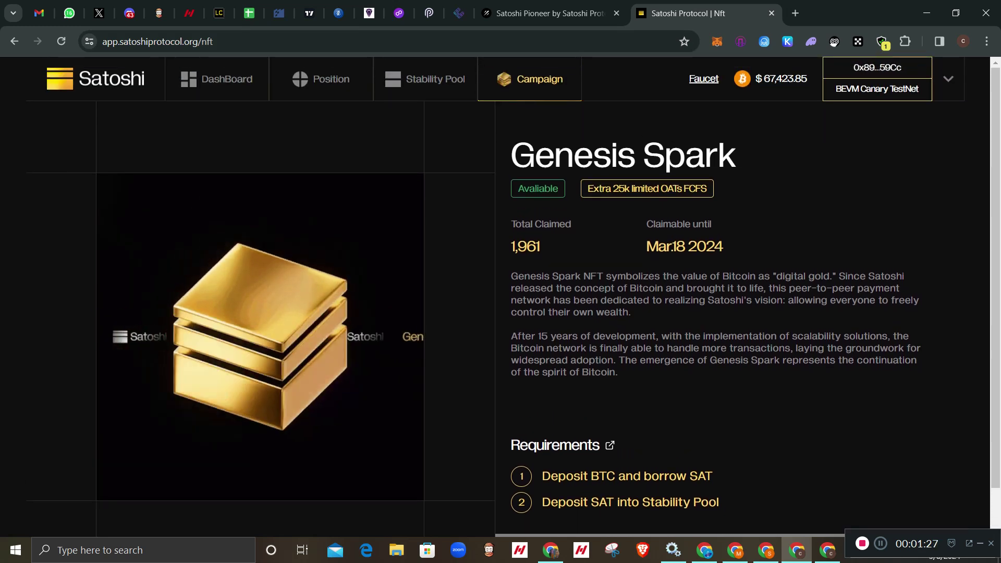
pyautogui.click(878, 67)
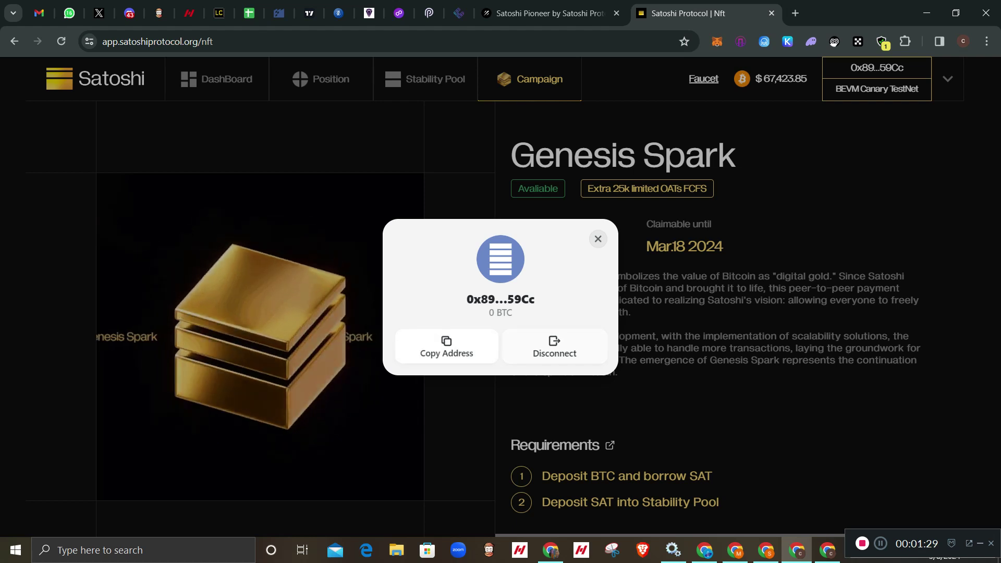
pyautogui.click(555, 347)
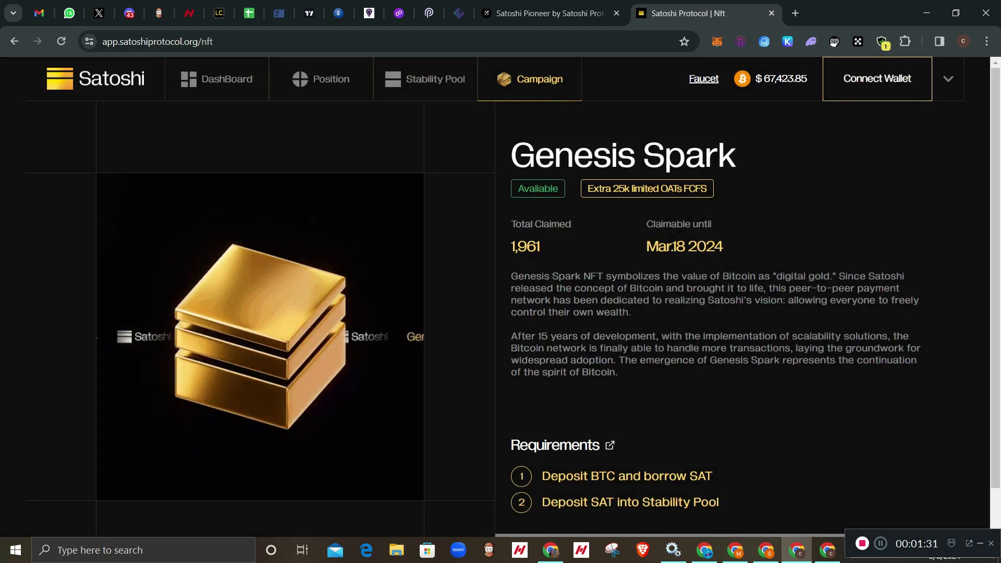
pyautogui.click(877, 79)
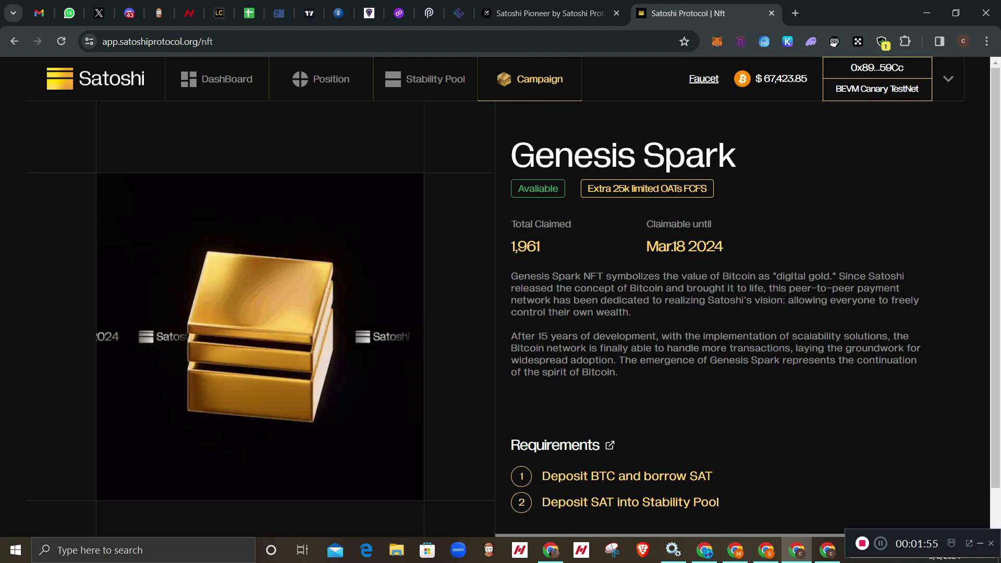
pyautogui.scroll(-1, 514, 296)
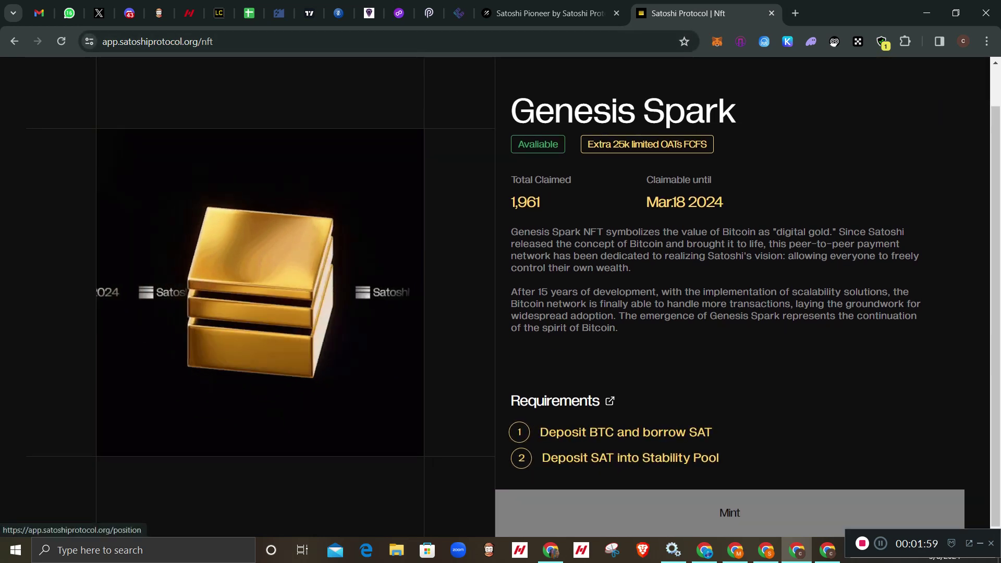
# Open the 'Deposit BTC and borrow SAT' and 'Deposit SAT into Stability Pool' links in new tabs
pyautogui.rightClick(616, 431)
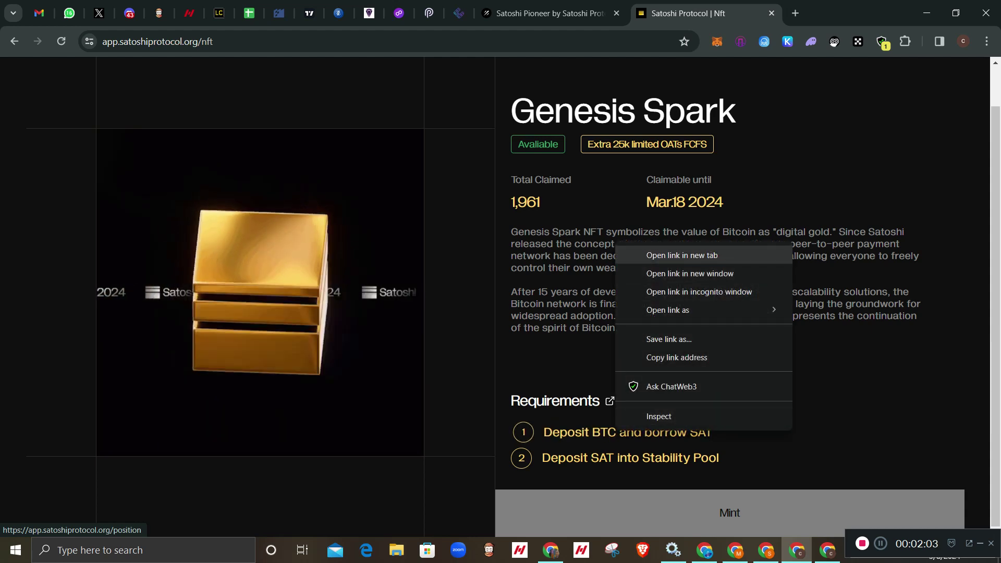
pyautogui.click(682, 255)
pyautogui.rightClick(625, 458)
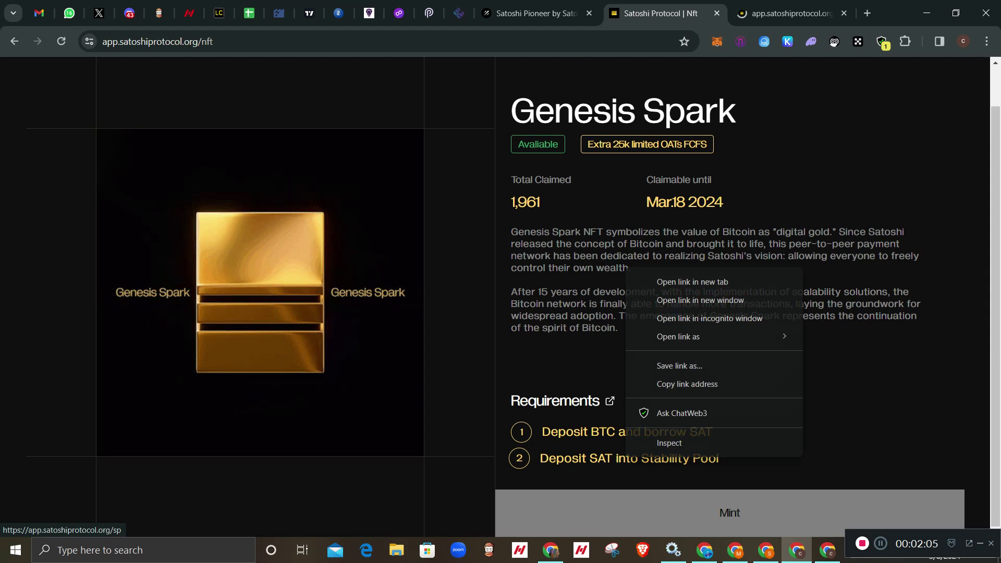
pyautogui.click(693, 282)
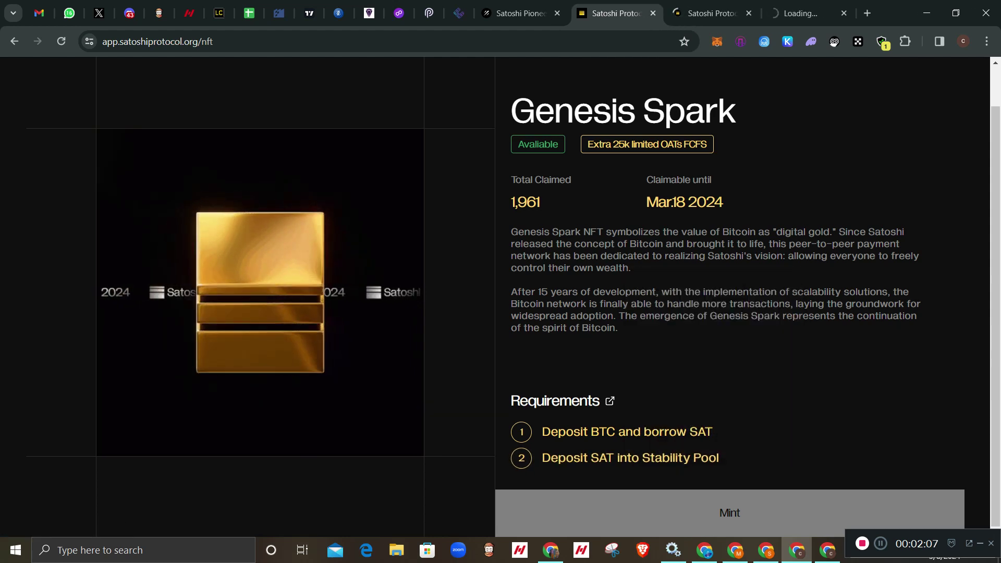
pyautogui.scroll(1, 692, 281)
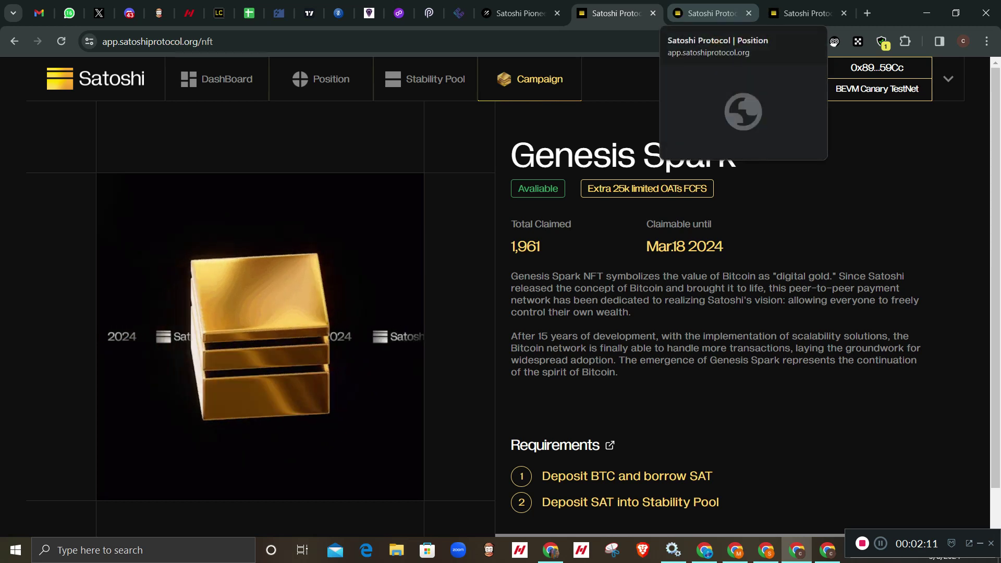
# Check the new Position and Stability Pool tabs, then return to the Genesis Spark tab
pyautogui.click(710, 13)
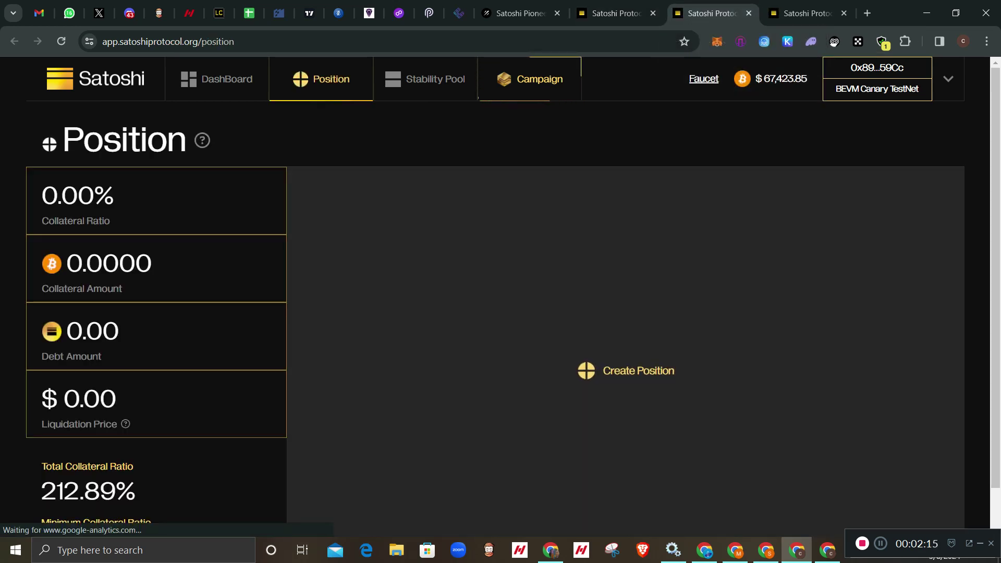
pyautogui.hotkey('ctrl', 'Tab')
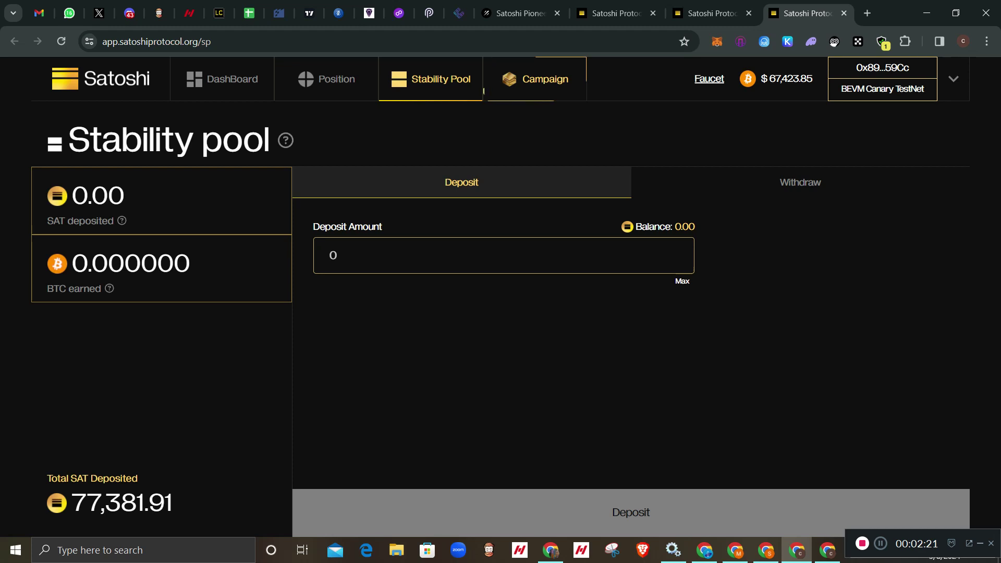
pyautogui.hotkey('ctrl', 'shift', 'Tab')
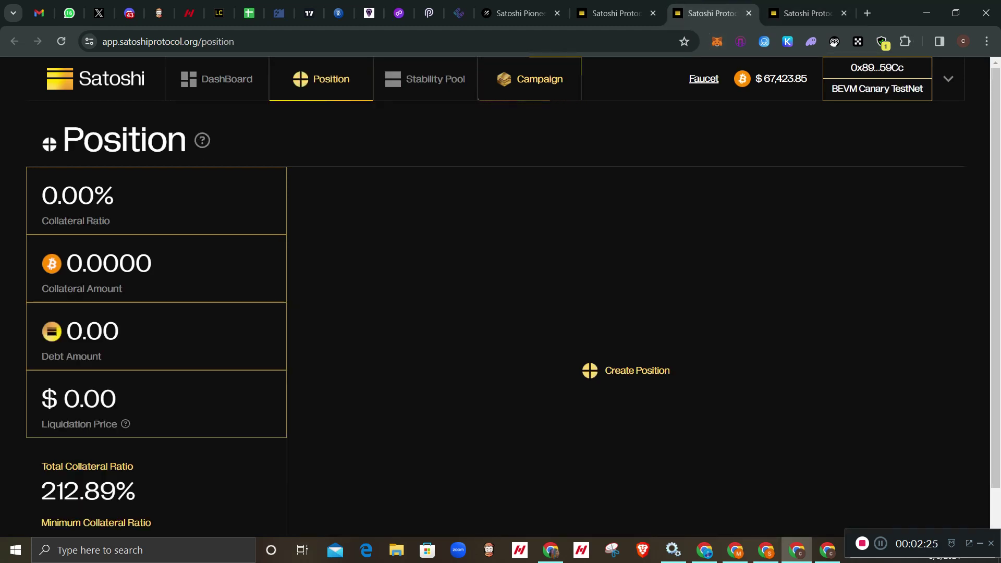
pyautogui.hotkey('ctrl', 'shift', 'Tab')
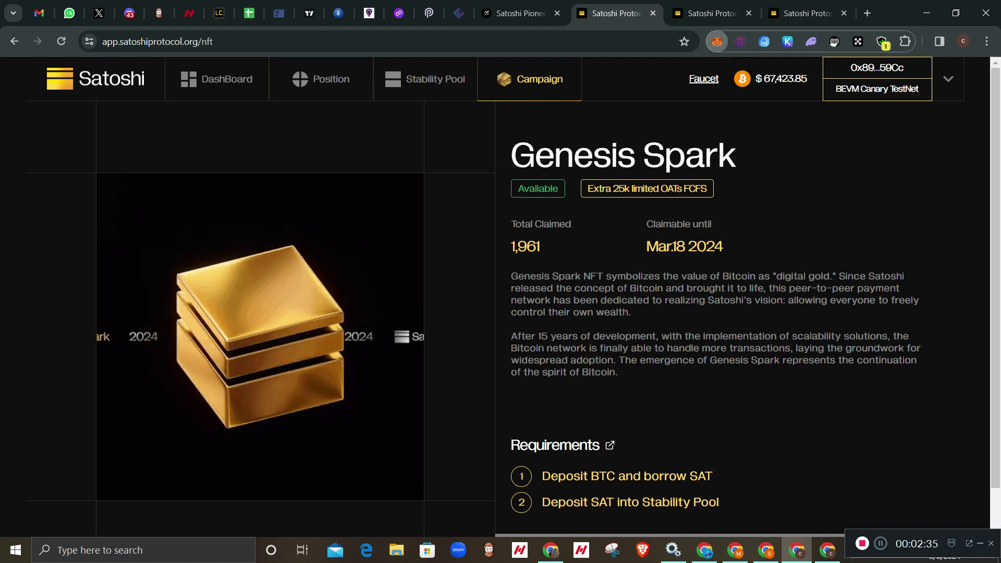
# Check the MetaMask balance (0 BTC) and copy the wallet address to the clipboard
pyautogui.click(717, 42)
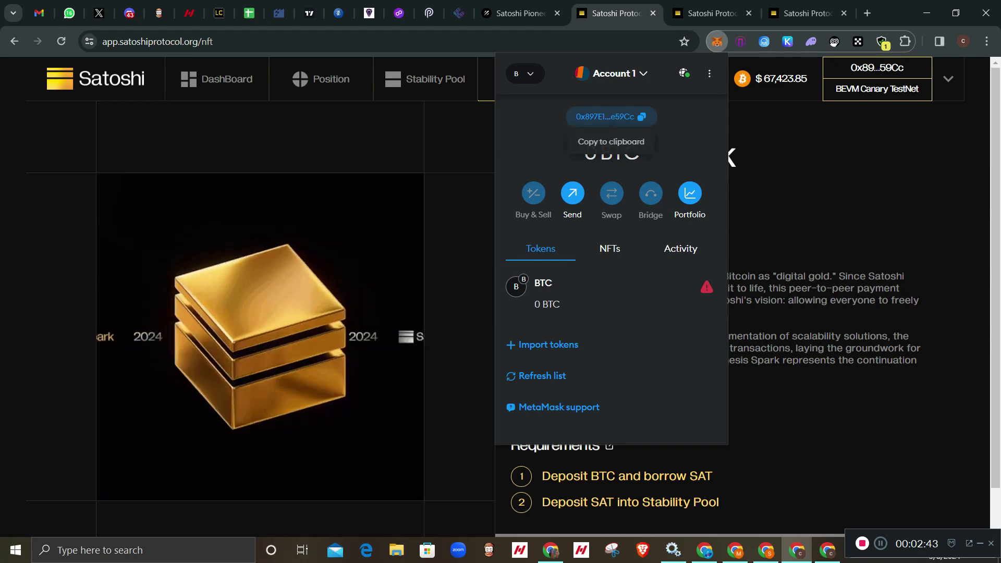
pyautogui.click(607, 117)
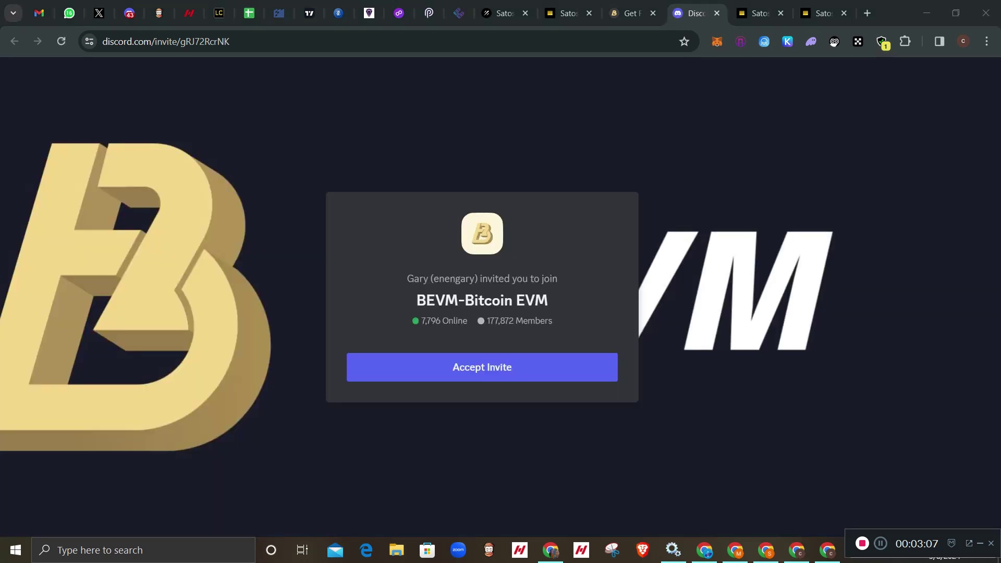
# Accept the BEVM-Bitcoin EVM server invite and verify with the ✅ reaction in #verify
pyautogui.click(483, 367)
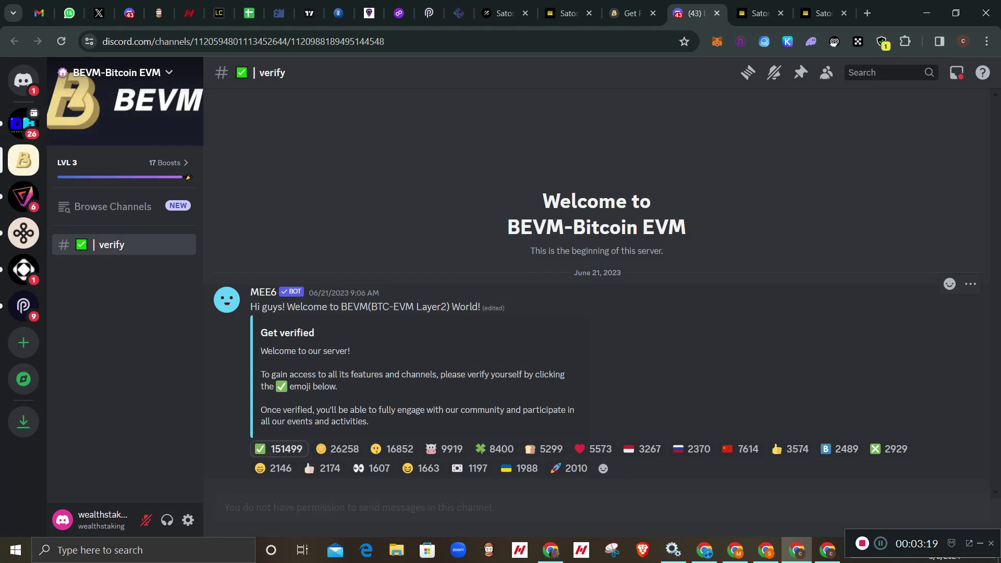
pyautogui.moveTo(279, 449)
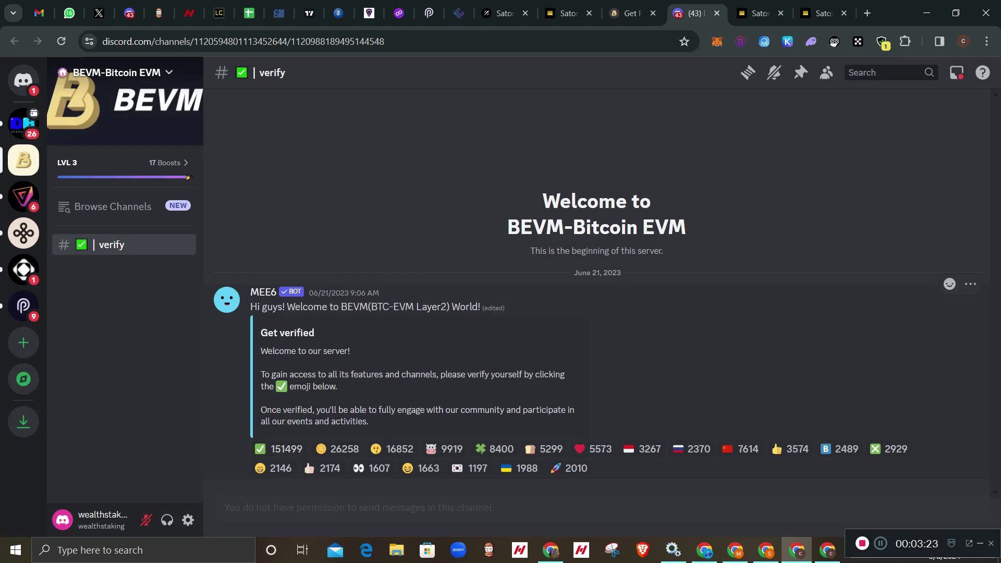
pyautogui.click(279, 449)
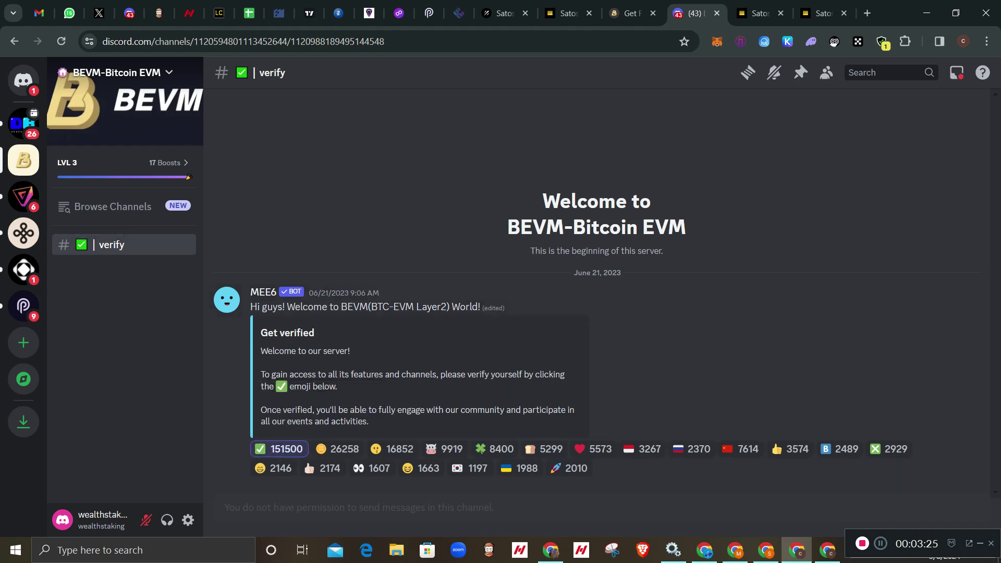
pyautogui.scroll(-2, 125, 313)
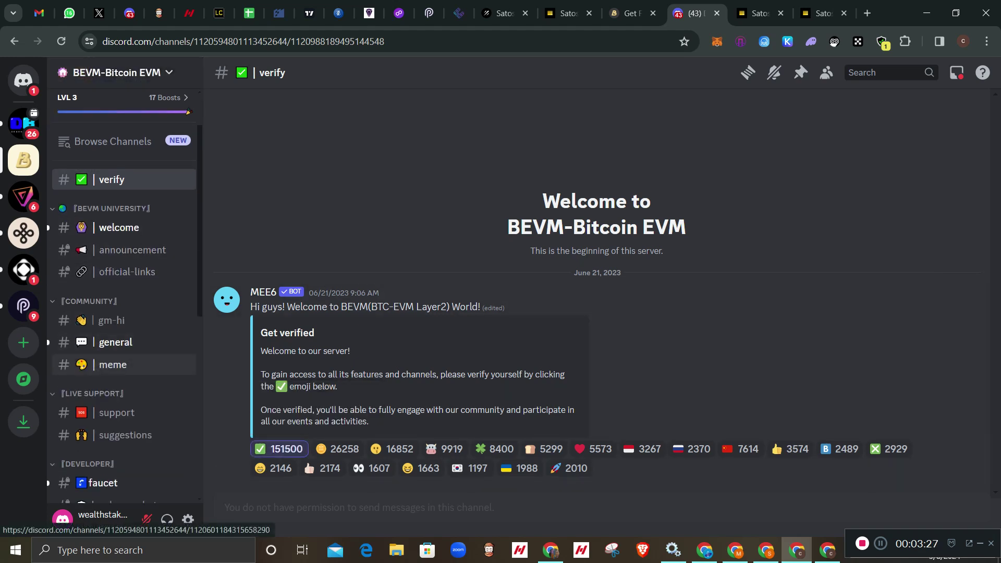
pyautogui.scroll(-2, 126, 313)
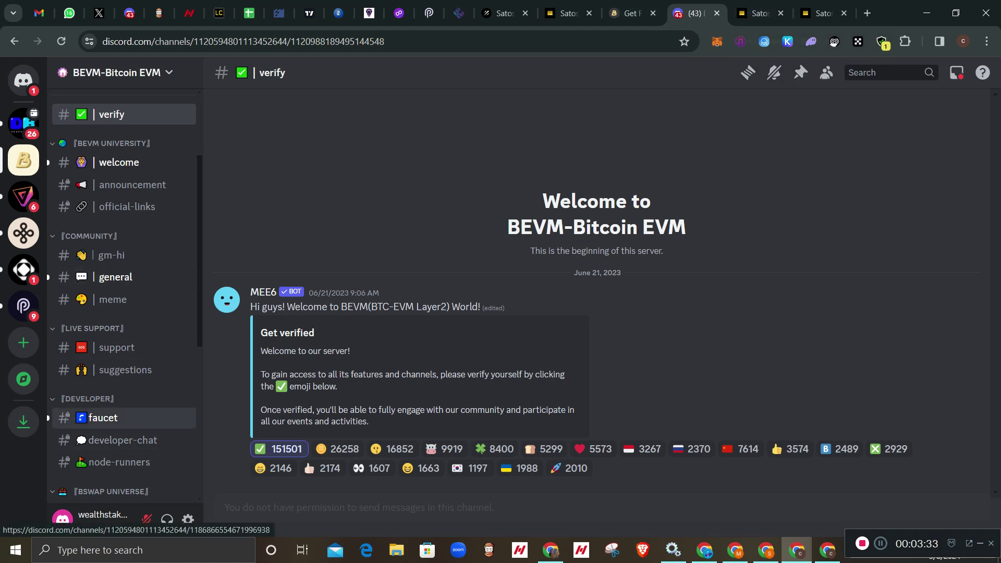
# Open the #faucet channel and briefly check the MetaMask wallet balance
pyautogui.click(103, 417)
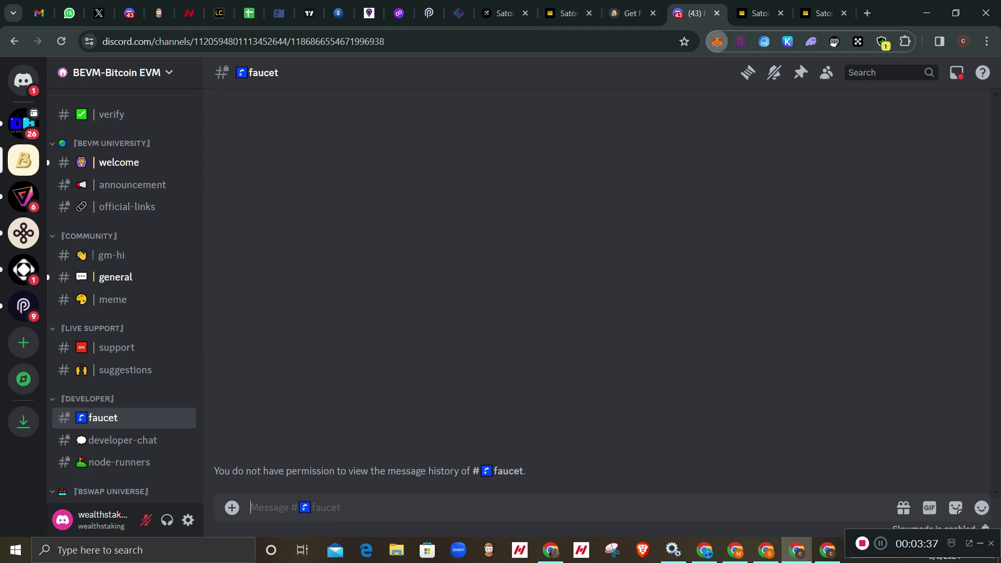
pyautogui.click(717, 41)
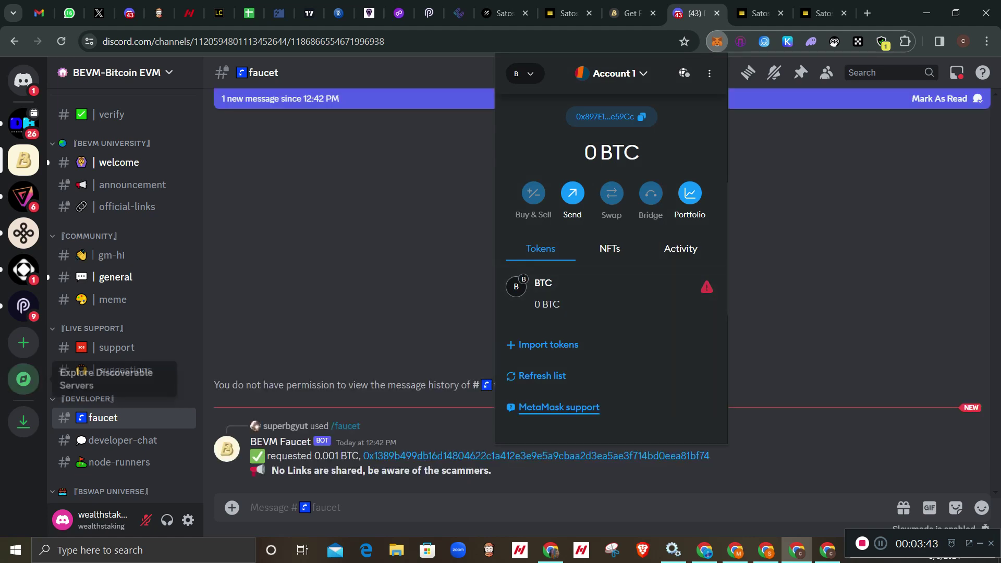
pyautogui.click(104, 418)
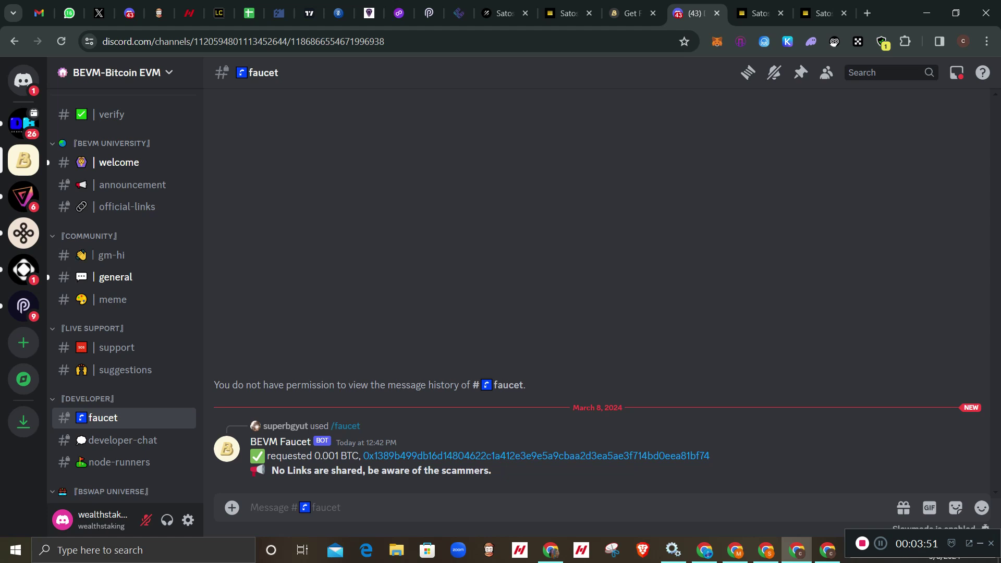
# Request 0.001 testnet BTC with /faucet using the pasted wallet address, then return to Genesis Spark
pyautogui.write('/')
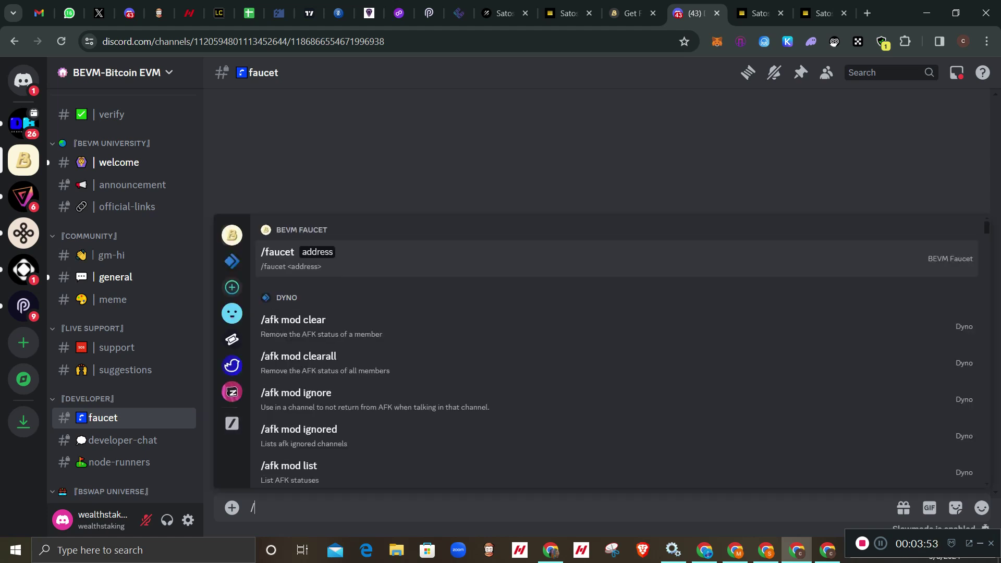
pyautogui.write('fauce')
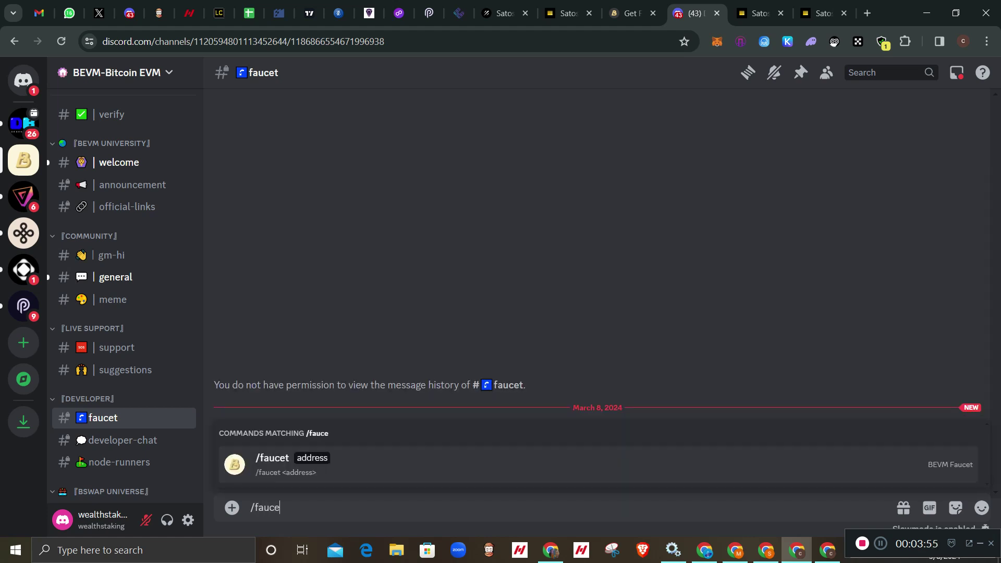
pyautogui.write('t')
pyautogui.press('Tab')
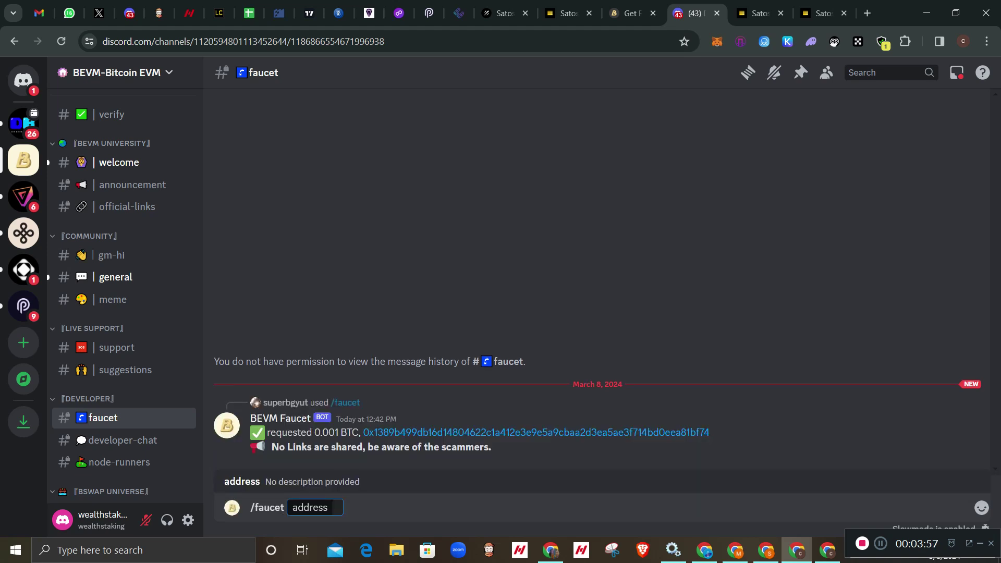
pyautogui.hotkey('ctrl', 'v')
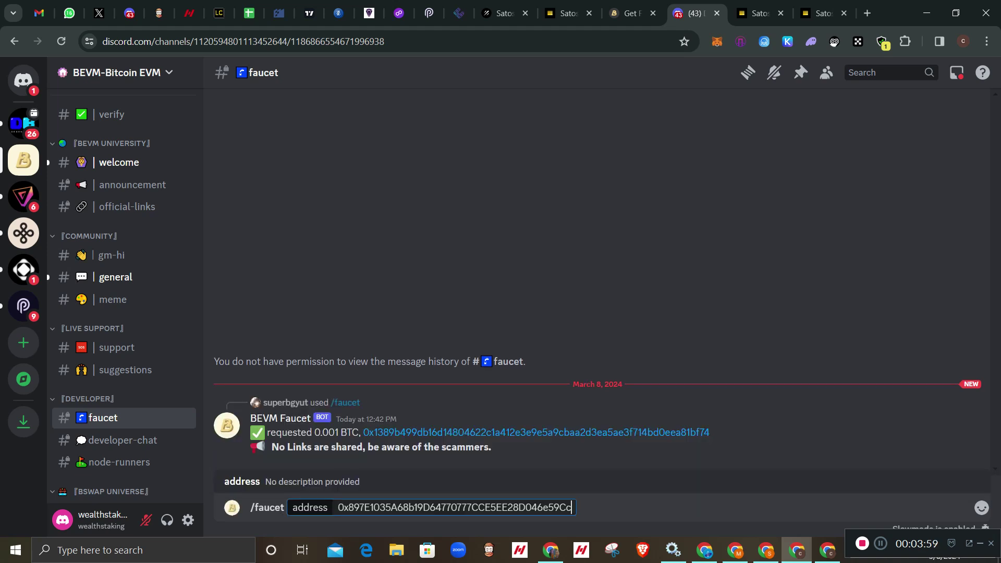
pyautogui.press('Return')
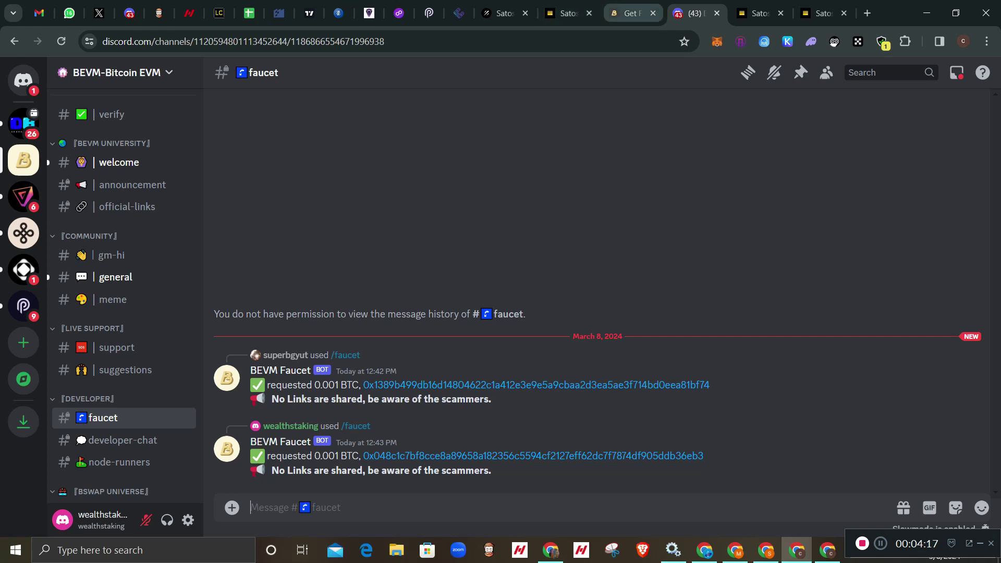
pyautogui.click(628, 13)
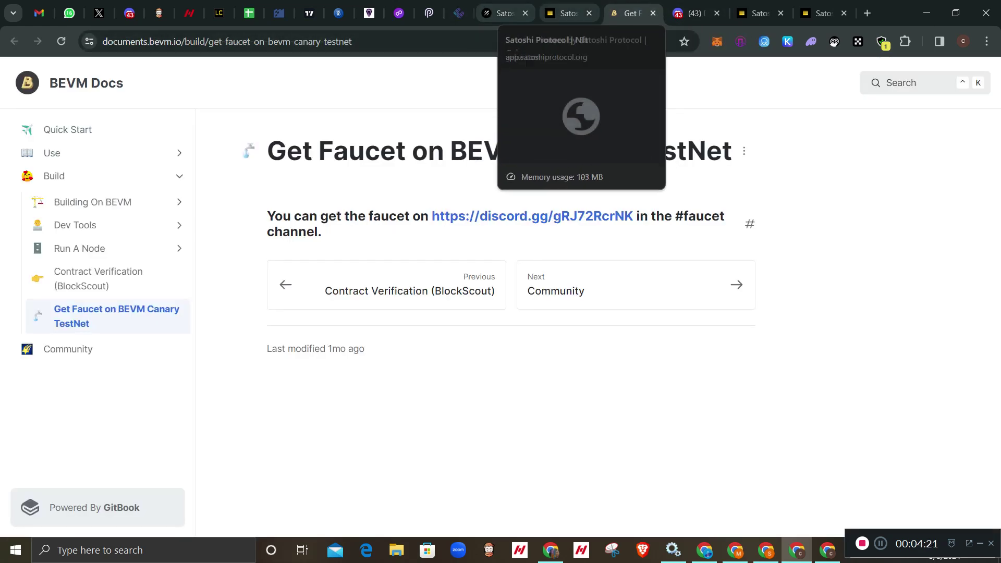
pyautogui.click(568, 14)
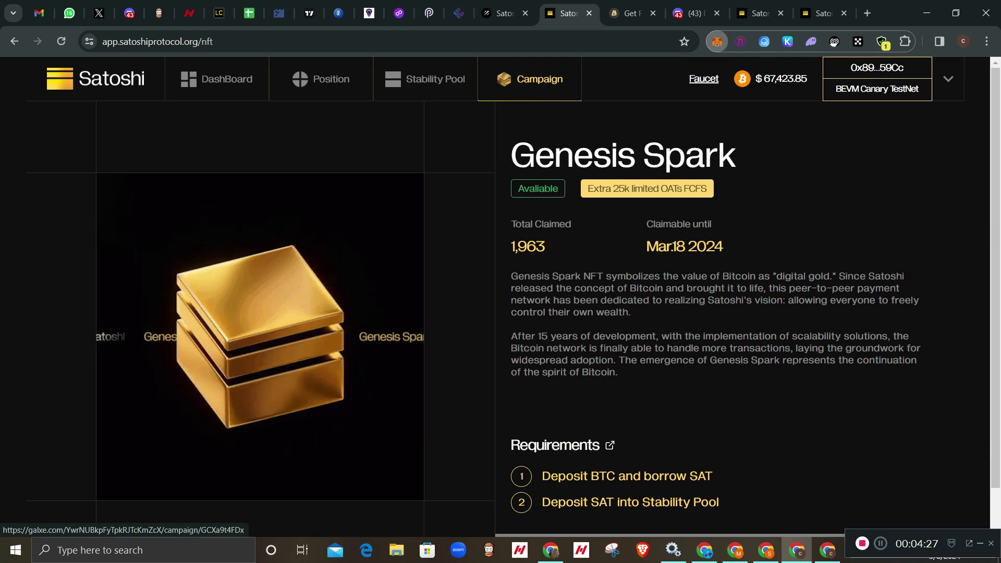
pyautogui.click(717, 41)
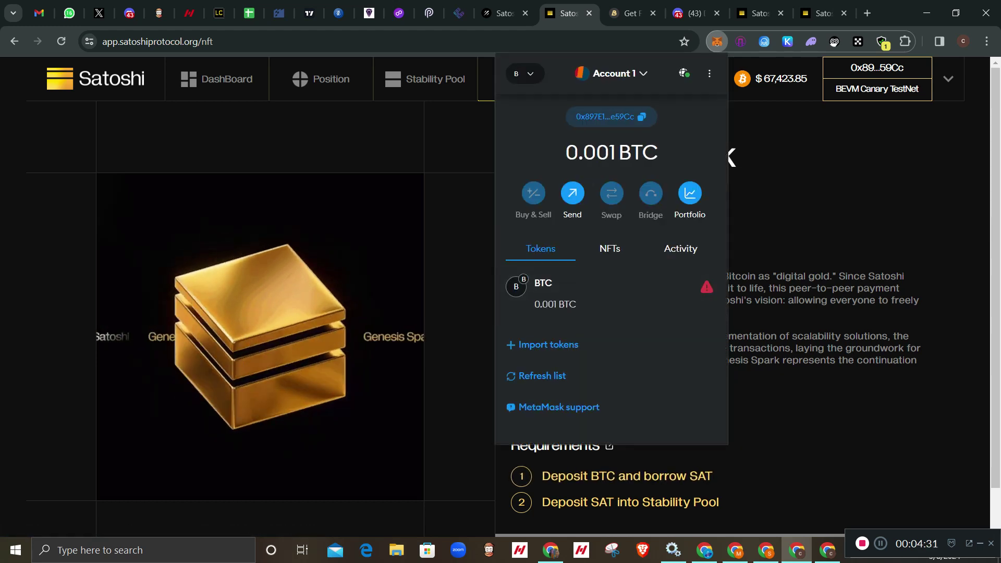
pyautogui.moveTo(567, 152); pyautogui.dragTo(616, 152)
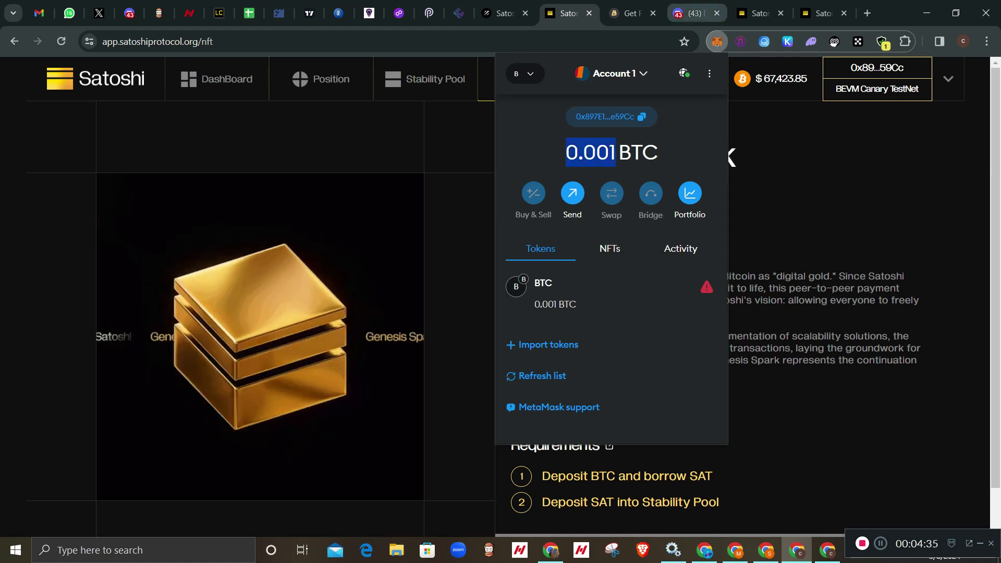
pyautogui.press('Escape')
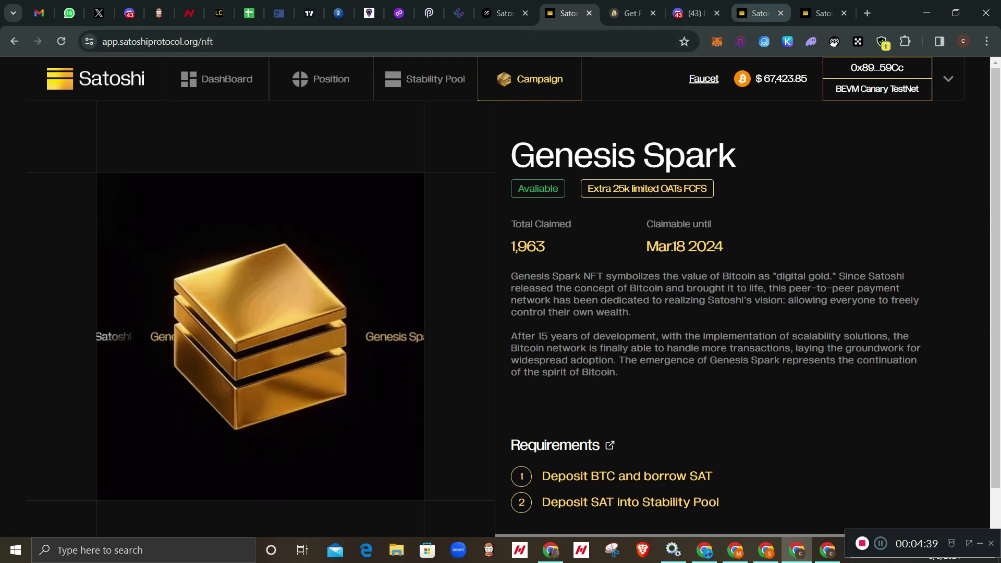
pyautogui.click(760, 14)
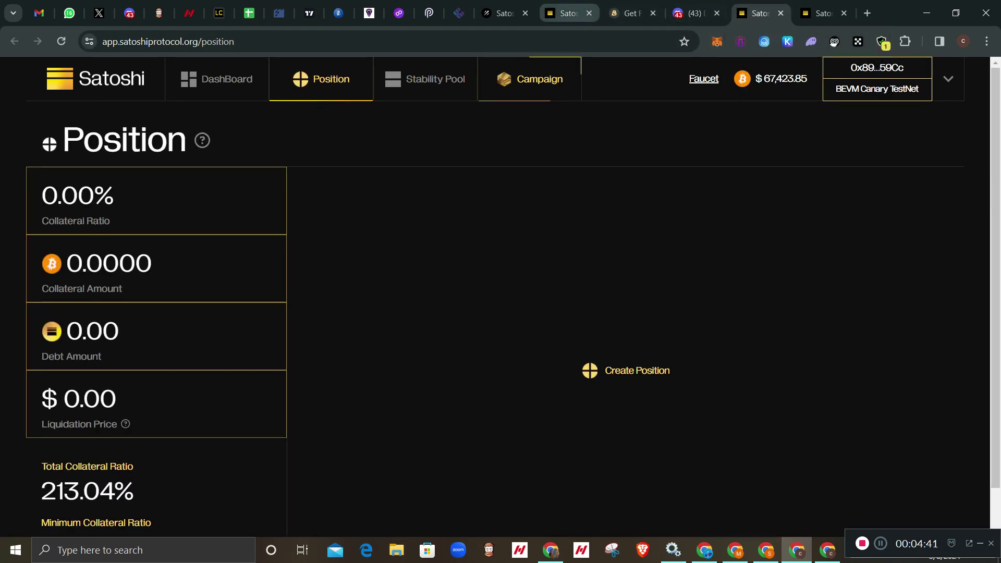
# Note the 1,963 claimed count, then start Create Position on the Position tab
pyautogui.click(567, 13)
pyautogui.scroll(-1, 513, 296)
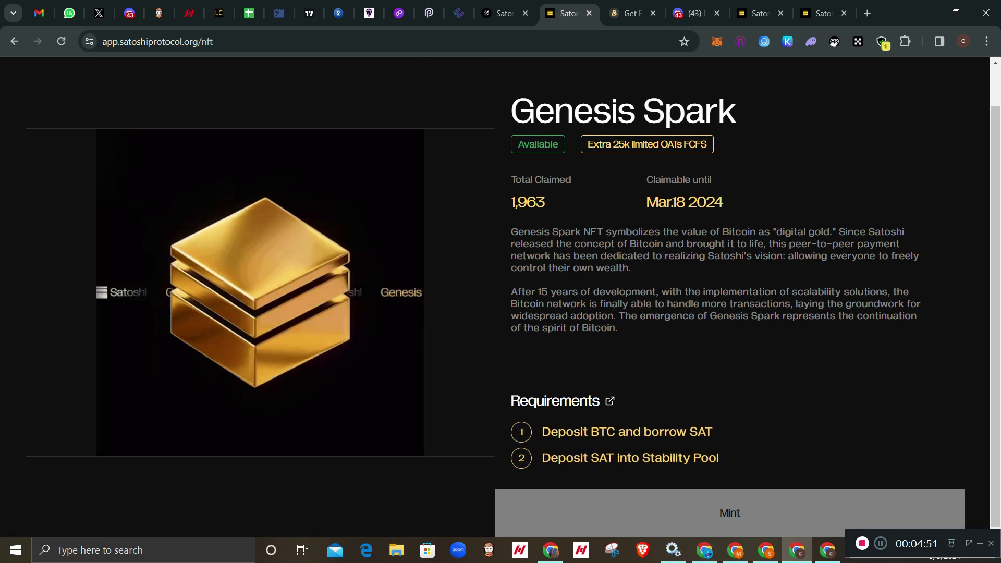
pyautogui.moveTo(545, 202); pyautogui.dragTo(511, 202)
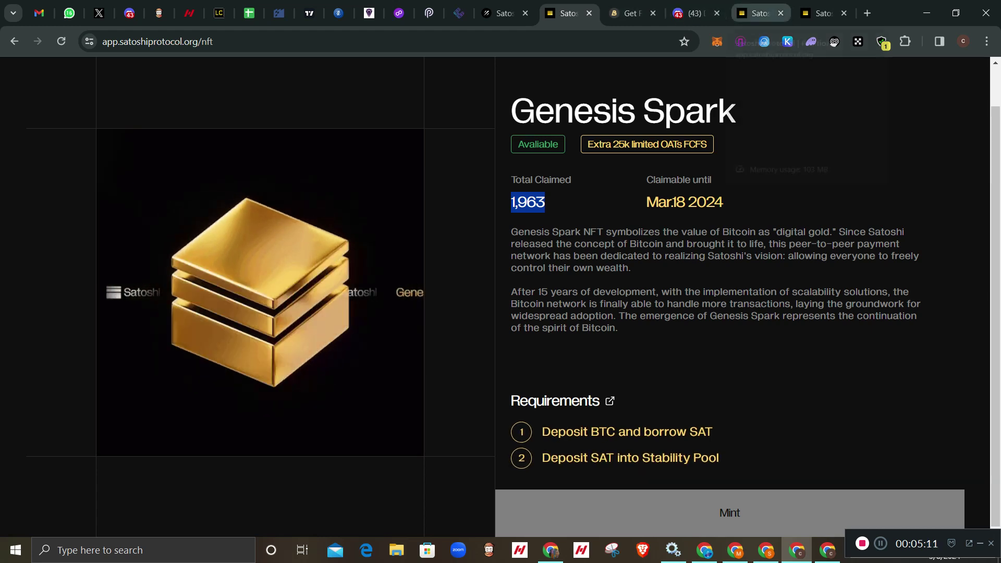
pyautogui.click(758, 13)
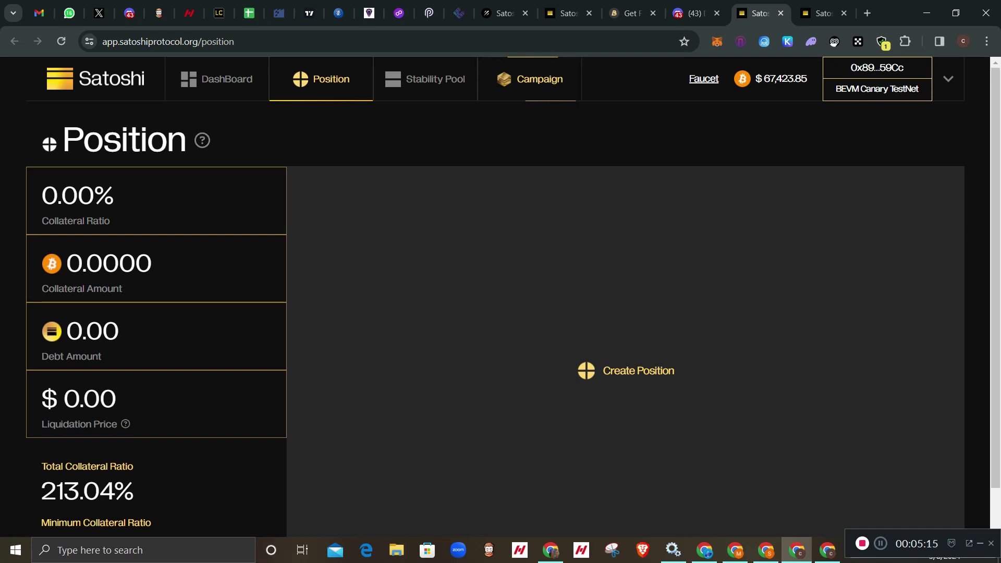
pyautogui.click(626, 370)
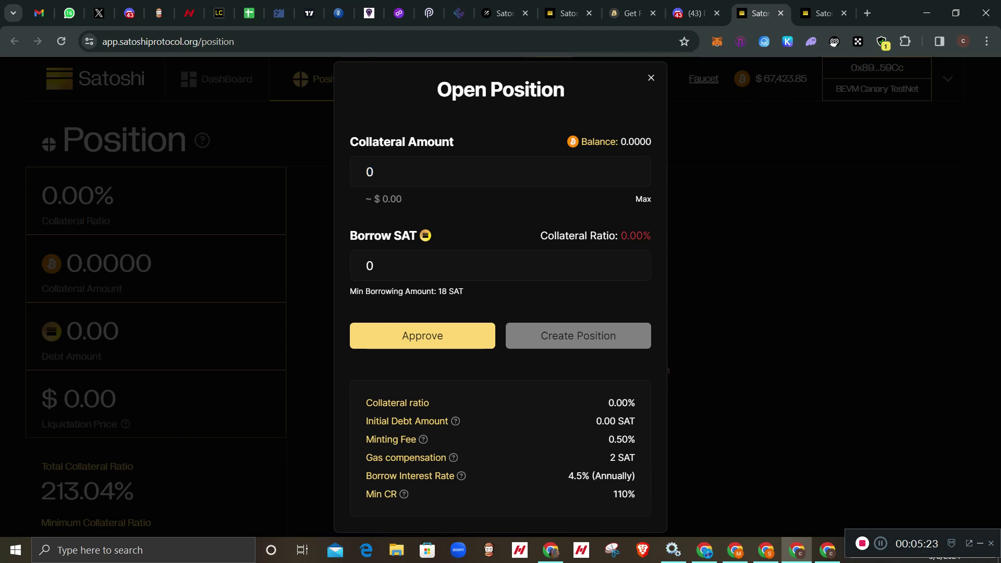
# Reload the Position page, reopen the form, and enter 0.00033 BTC collateral
pyautogui.click(650, 78)
pyautogui.click(61, 41)
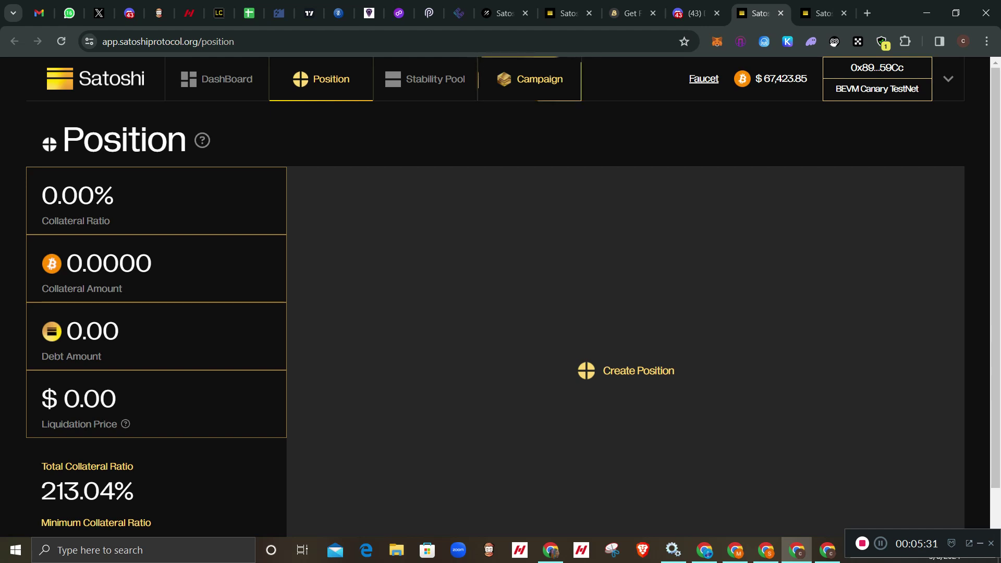
pyautogui.click(626, 370)
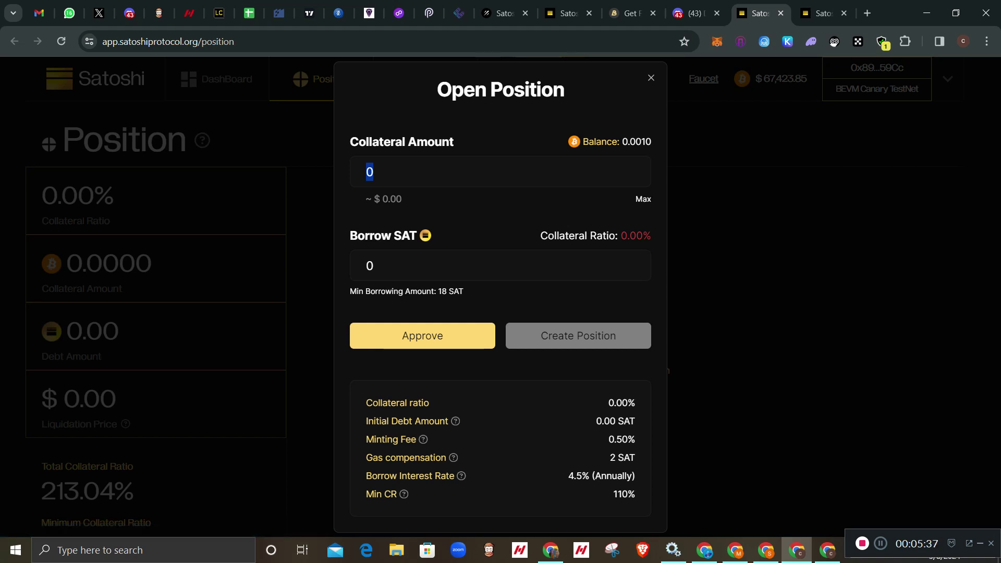
pyautogui.click(373, 172)
pyautogui.write('.00033')
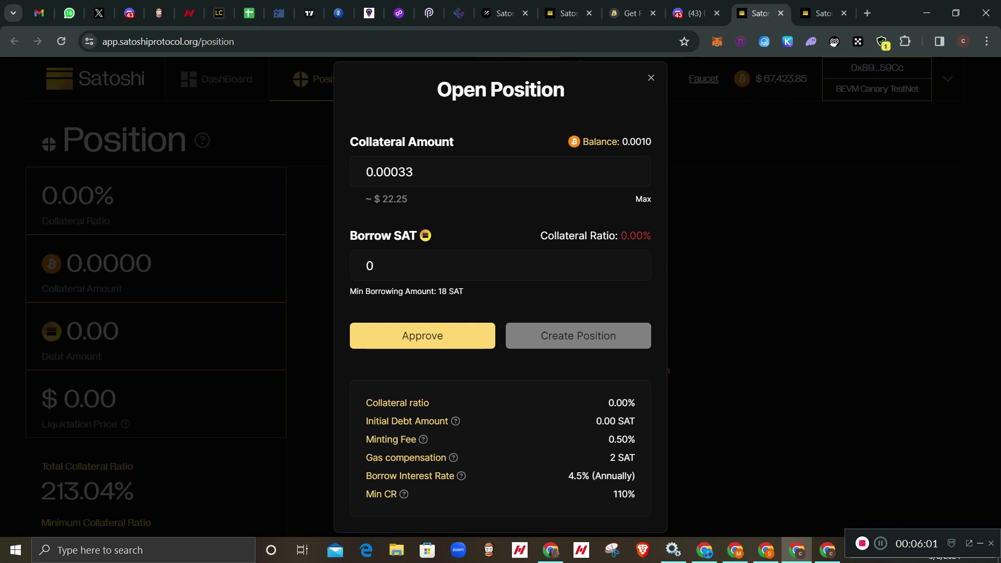
# Set the borrow amount to 18 SAT and approve the BTC collateral
pyautogui.hotkey('ctrl', 'a')
pyautogui.write('1')
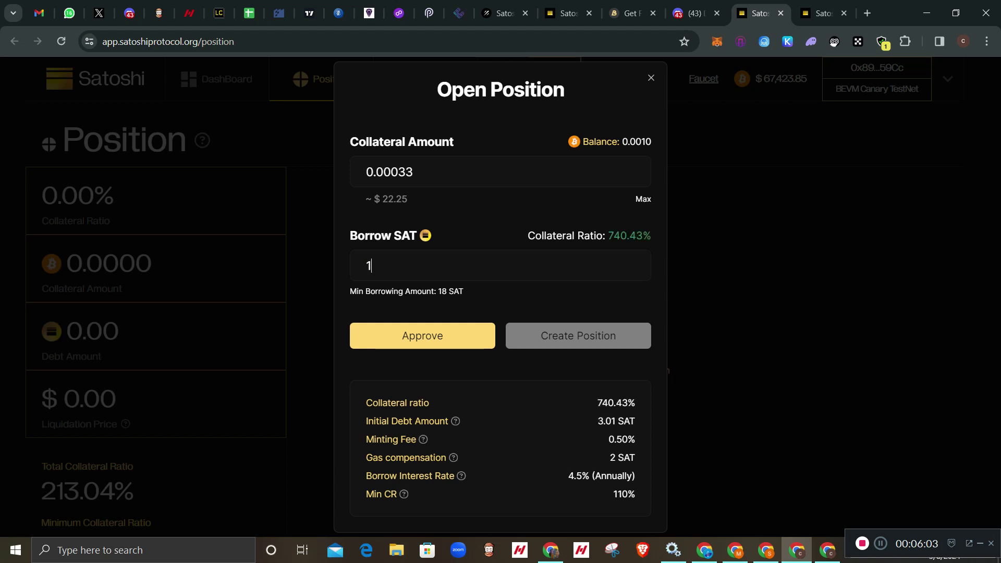
pyautogui.write('8')
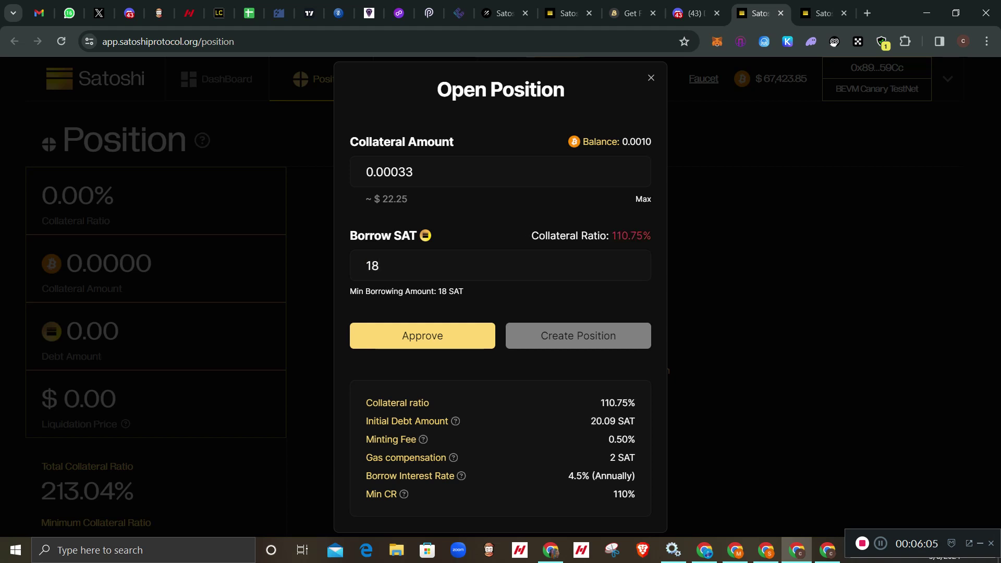
pyautogui.click(413, 172)
pyautogui.click(379, 266)
pyautogui.press('BackSpace')
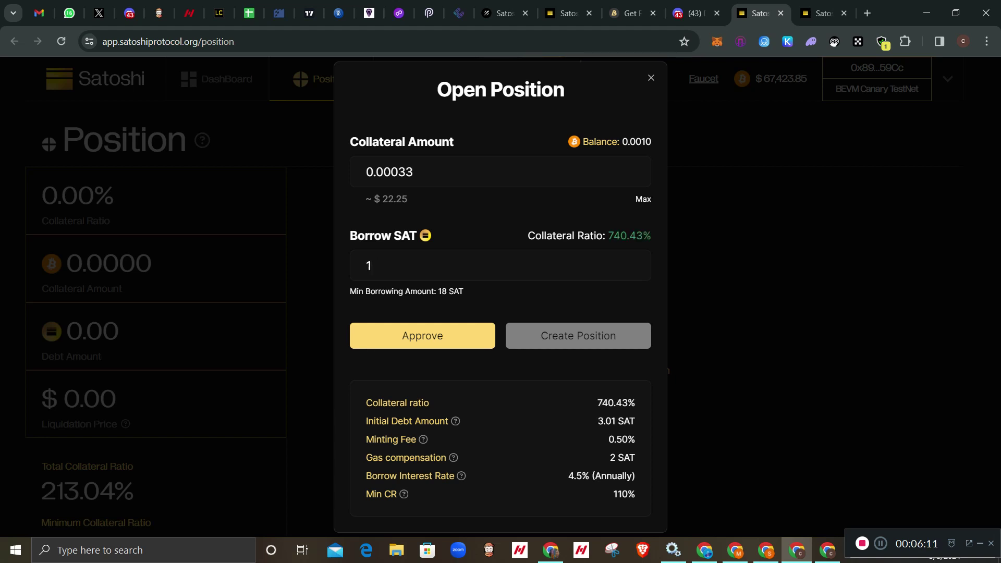
pyautogui.press('BackSpace')
pyautogui.write('20')
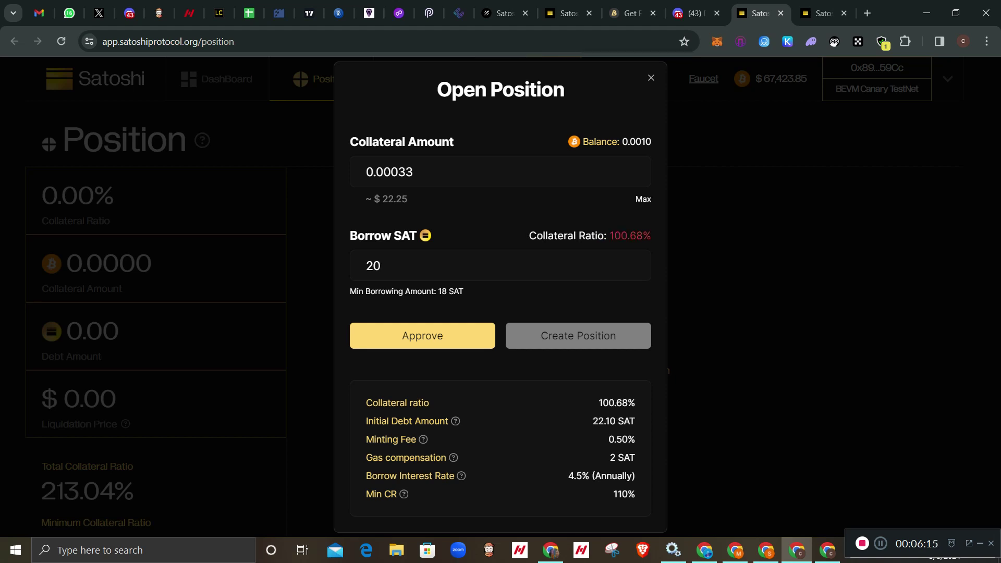
pyautogui.press('BackSpace')
pyautogui.press('BackSpace')
pyautogui.write('1')
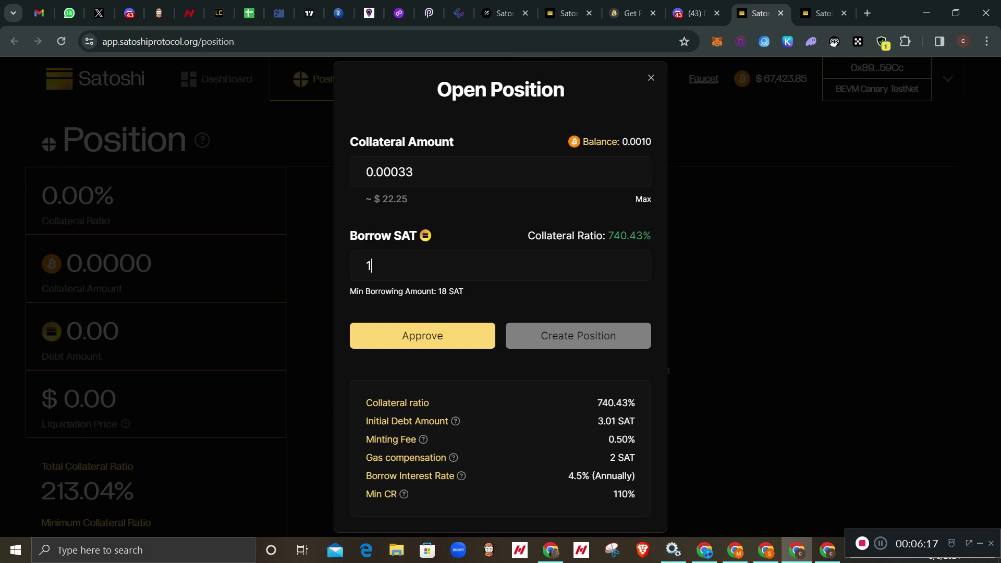
pyautogui.write('8')
pyautogui.click(422, 335)
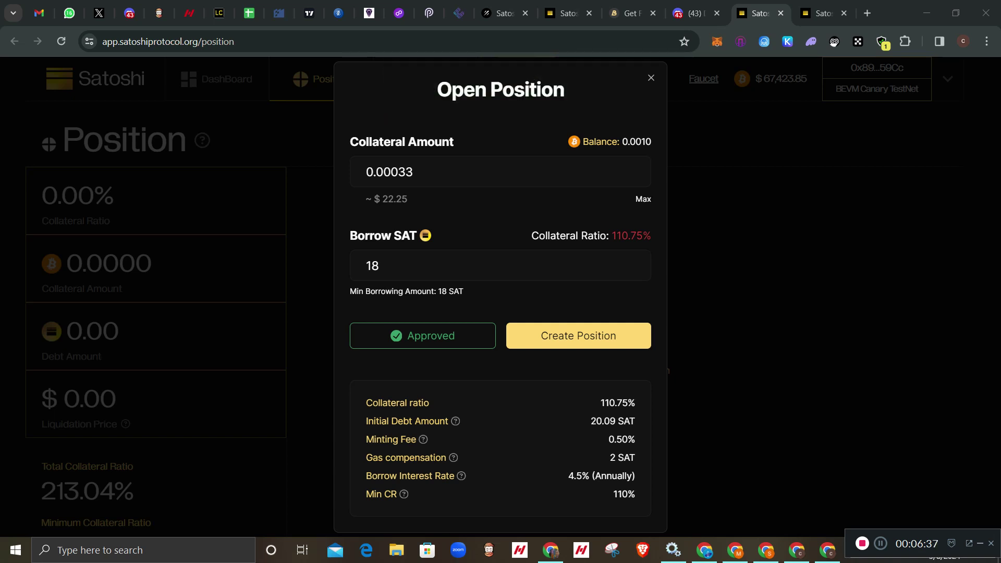
pyautogui.click(379, 266)
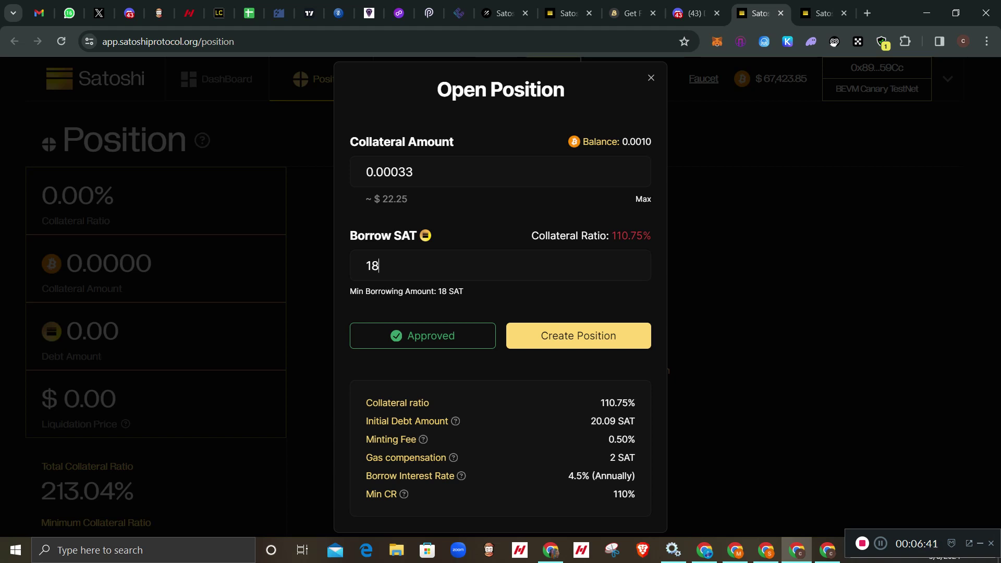
pyautogui.press('BackSpace')
pyautogui.press('BackSpace')
pyautogui.write('2')
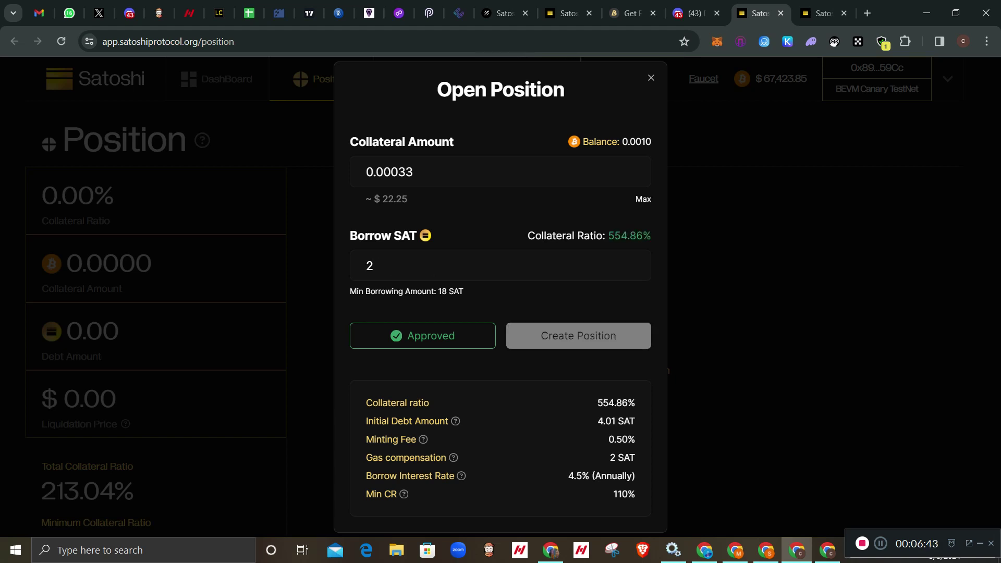
pyautogui.write('0')
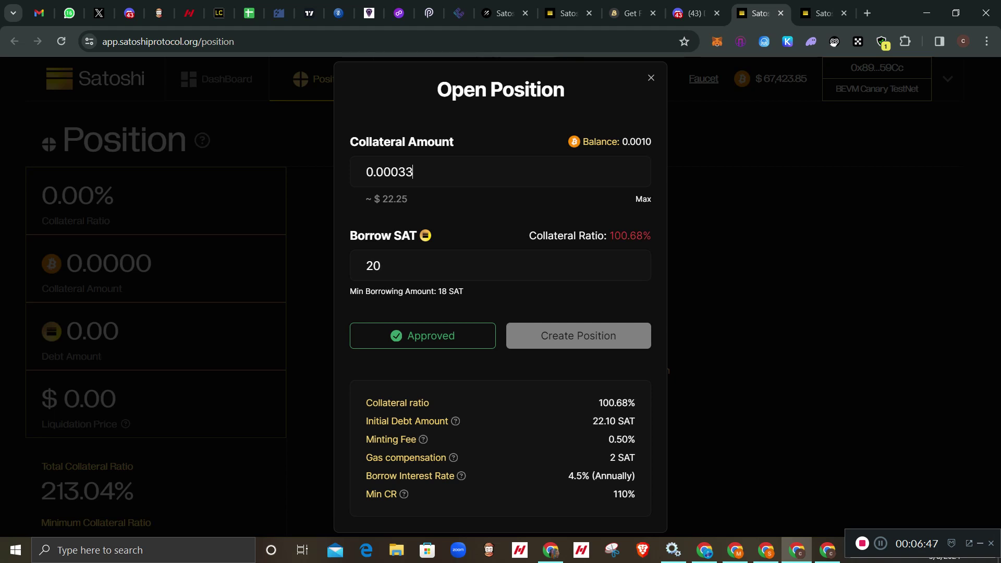
pyautogui.click(412, 172)
pyautogui.press('BackSpace')
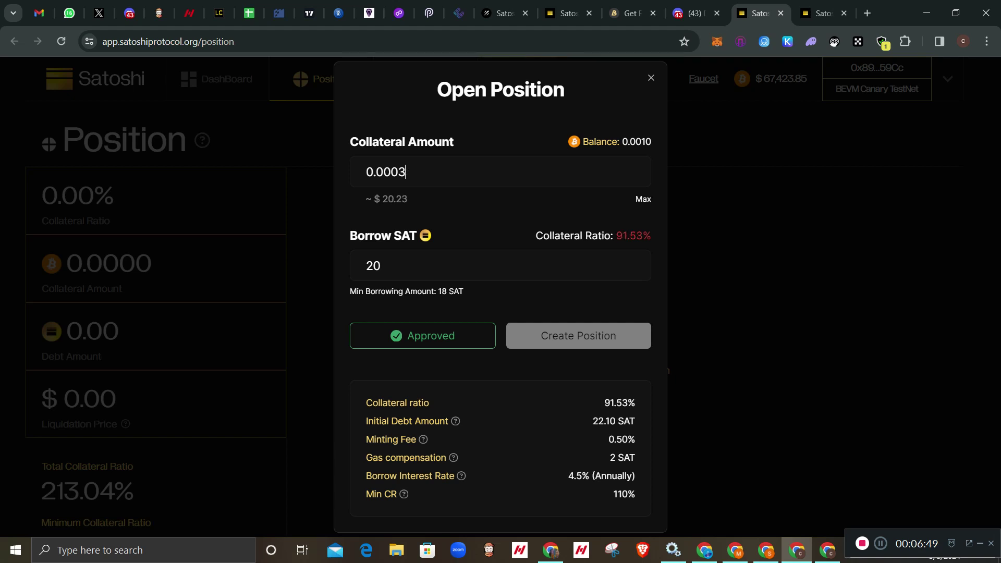
pyautogui.write('5')
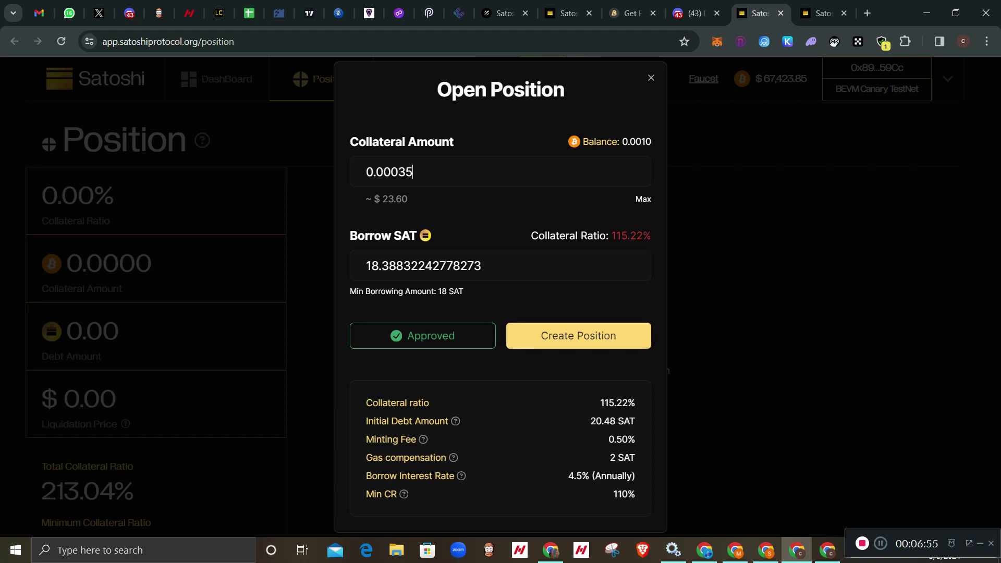
pyautogui.press('BackSpace')
pyautogui.write('4')
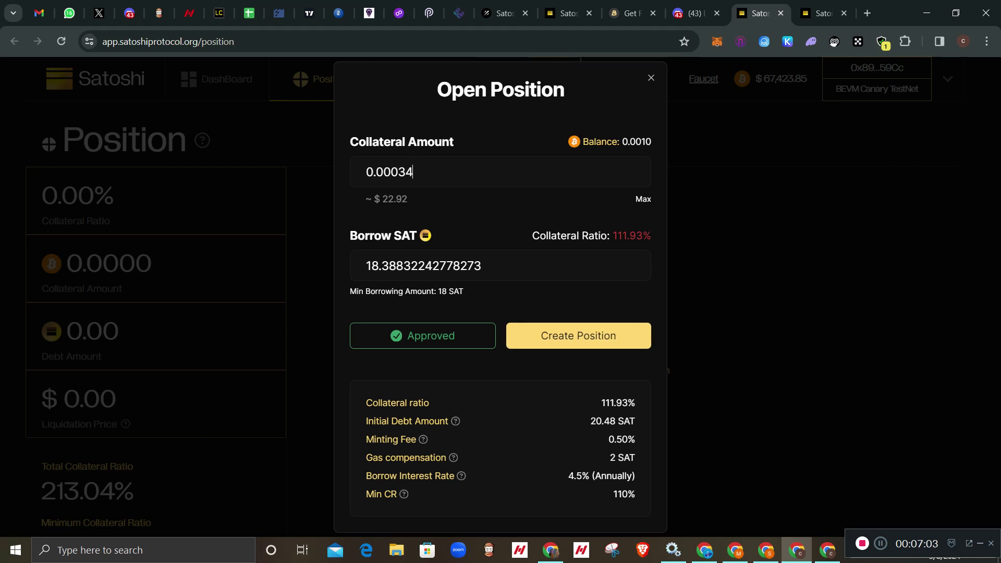
pyautogui.press('BackSpace')
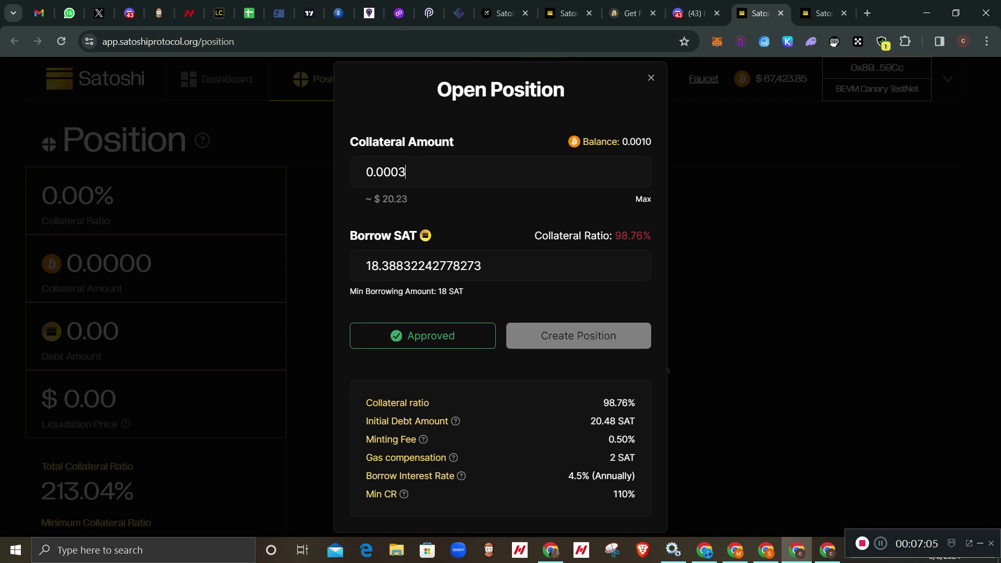
pyautogui.write('5')
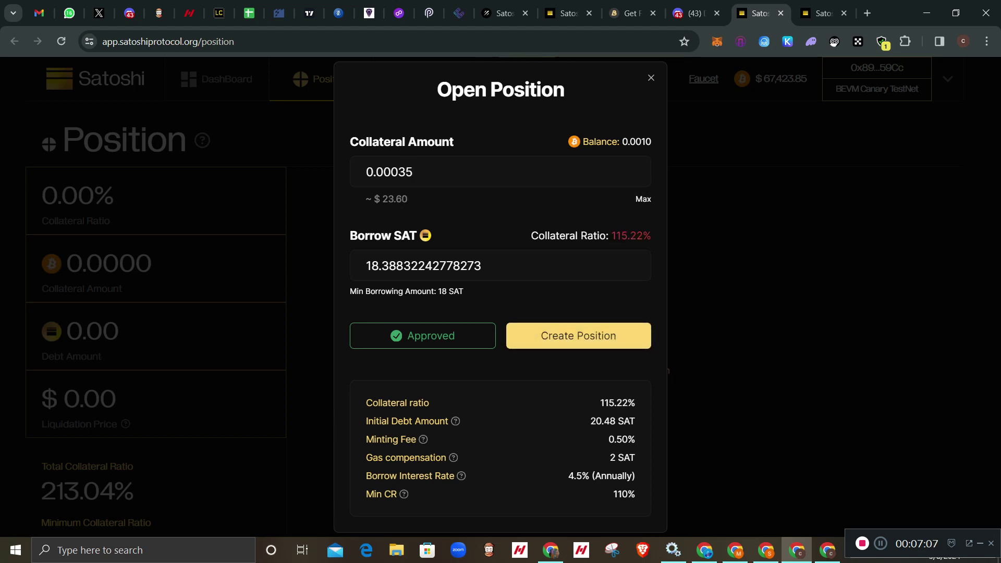
pyautogui.press('BackSpace')
pyautogui.press('BackSpace')
pyautogui.press('BackSpace')
pyautogui.press('BackSpace')
pyautogui.press('BackSpace')
pyautogui.press('BackSpace')
pyautogui.press('BackSpace')
pyautogui.press('BackSpace')
pyautogui.press('BackSpace')
pyautogui.press('BackSpace')
pyautogui.press('BackSpace')
pyautogui.press('BackSpace')
pyautogui.press('BackSpace')
pyautogui.press('BackSpace')
pyautogui.press('BackSpace')
pyautogui.press('BackSpace')
pyautogui.press('BackSpace')
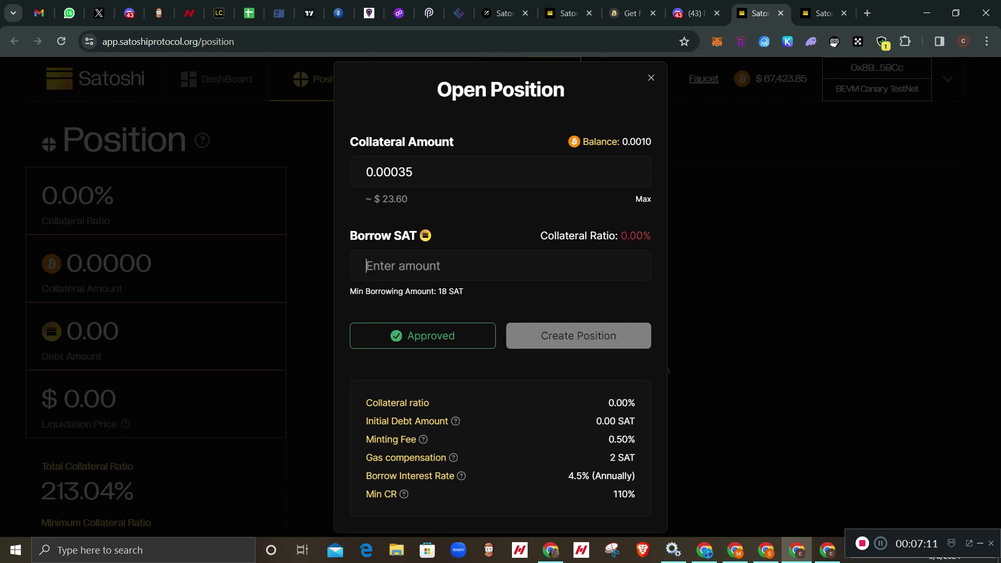
pyautogui.write('19')
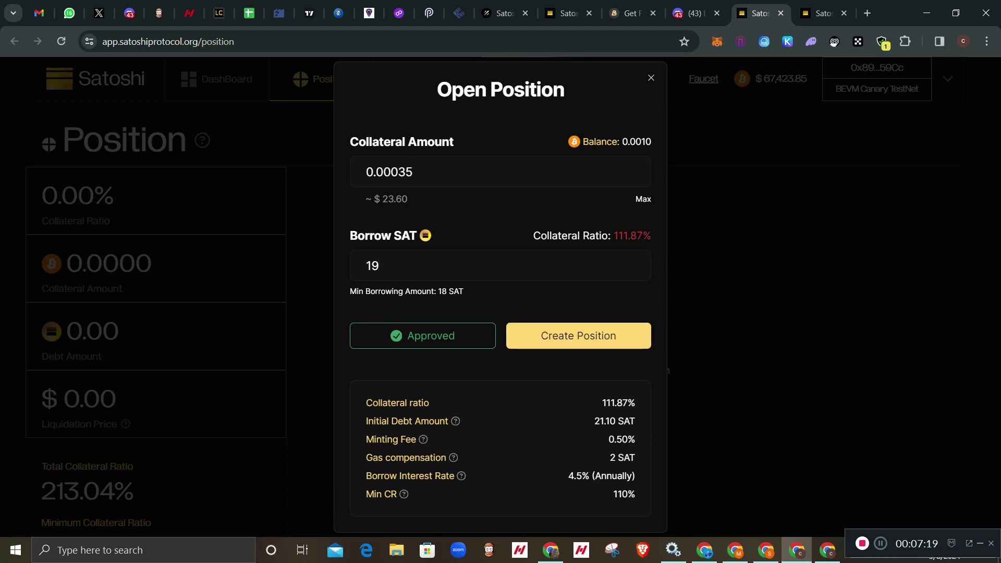
pyautogui.press('BackSpace')
pyautogui.write('3')
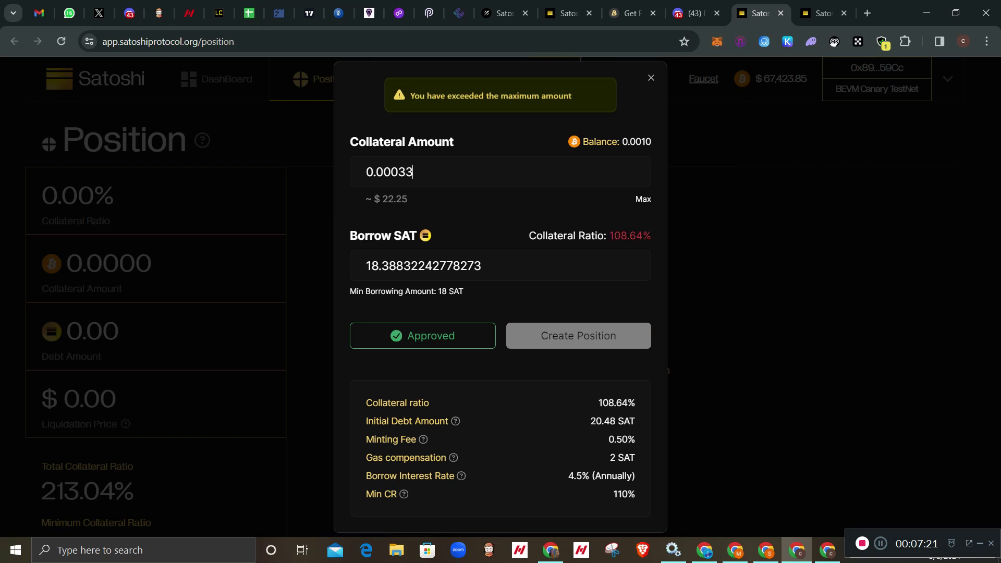
pyautogui.press('Tab')
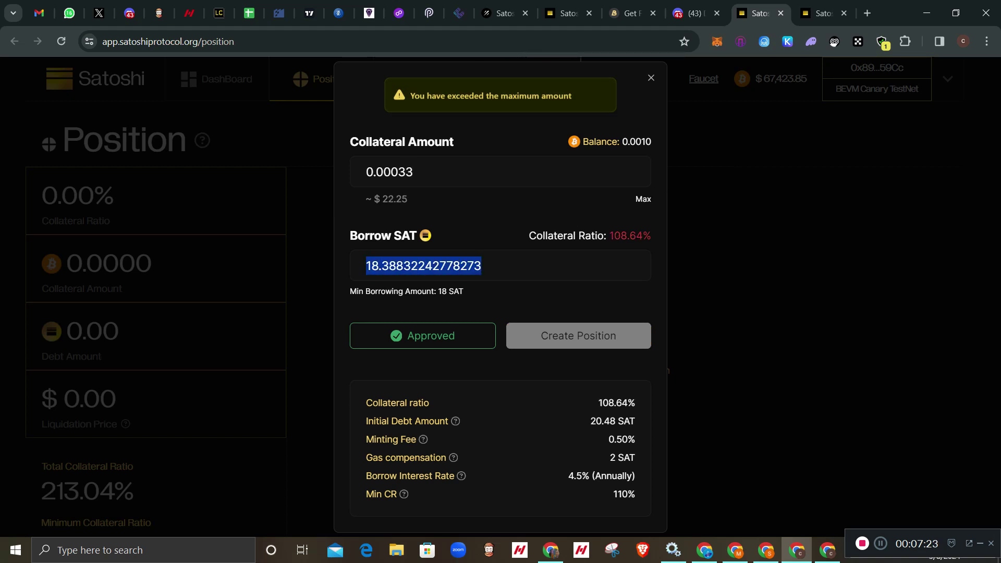
pyautogui.write('18')
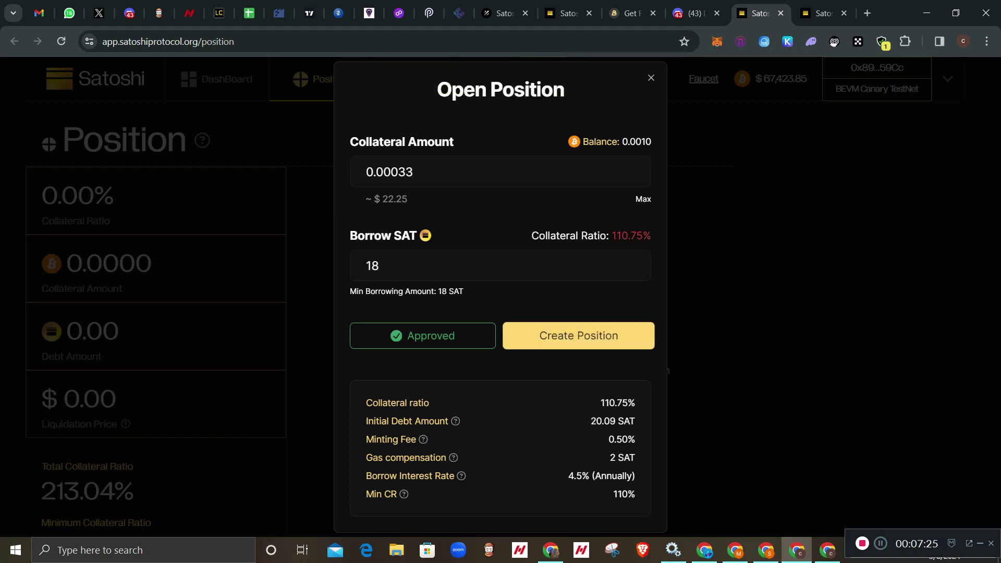
pyautogui.press('Return')
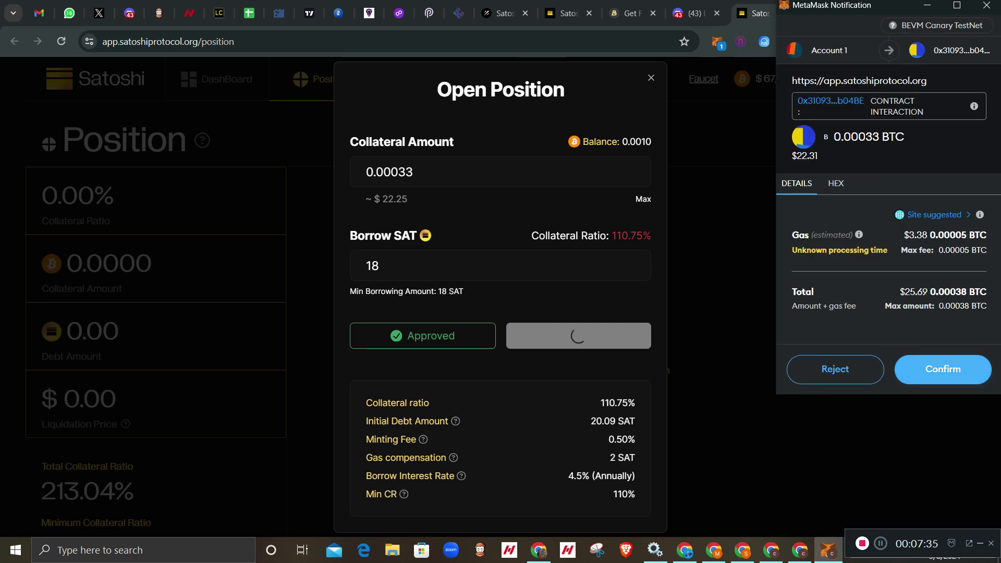
# Confirm the 18 SAT loan against 0.00033 BTC in MetaMask, then move on to the Stability Pool
pyautogui.click(943, 369)
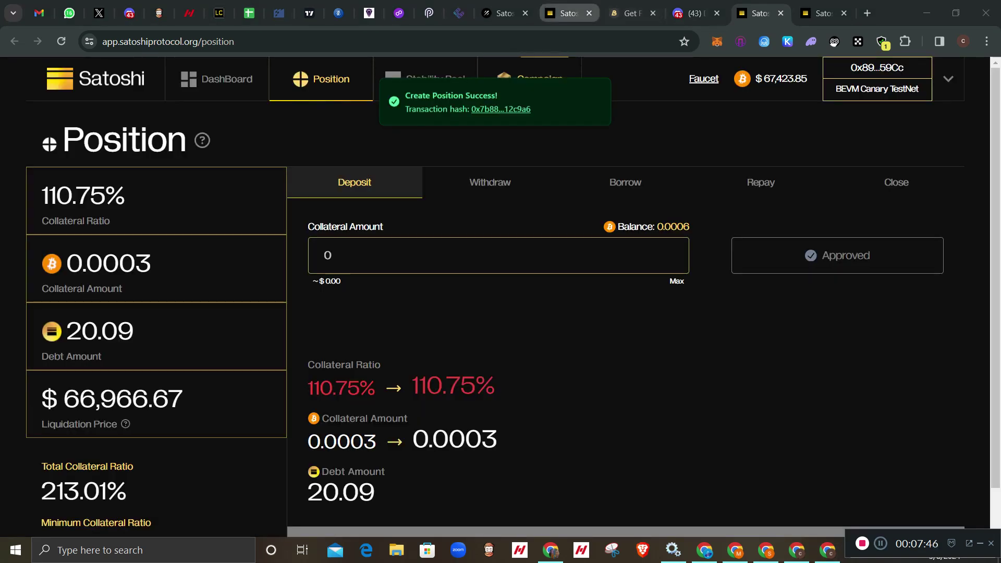
pyautogui.click(568, 14)
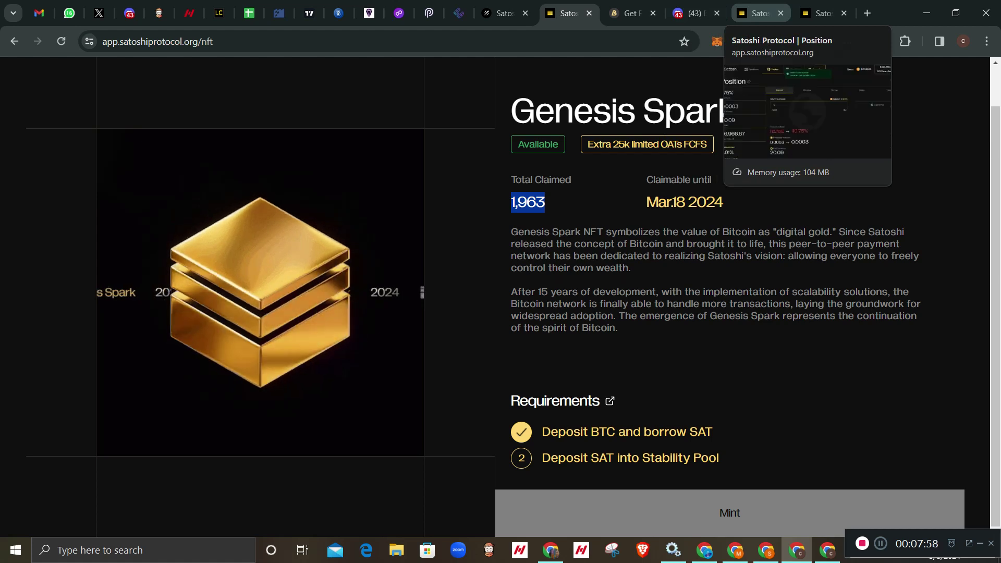
pyautogui.click(823, 13)
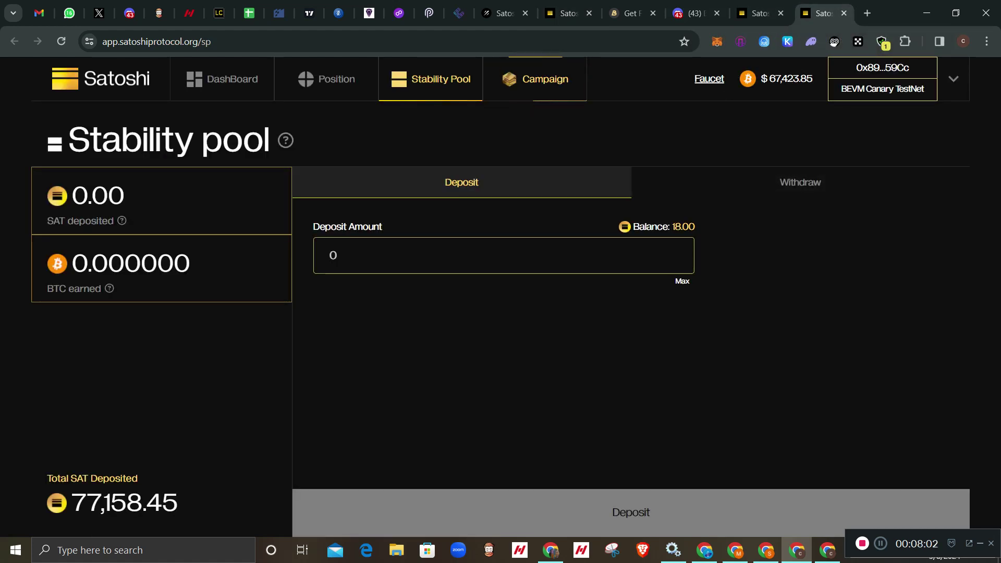
# Deposit 5 SAT from the 18.00 SAT balance into the Stability Pool and confirm it in MetaMask
pyautogui.moveTo(695, 226); pyautogui.dragTo(674, 227)
pyautogui.click(675, 226)
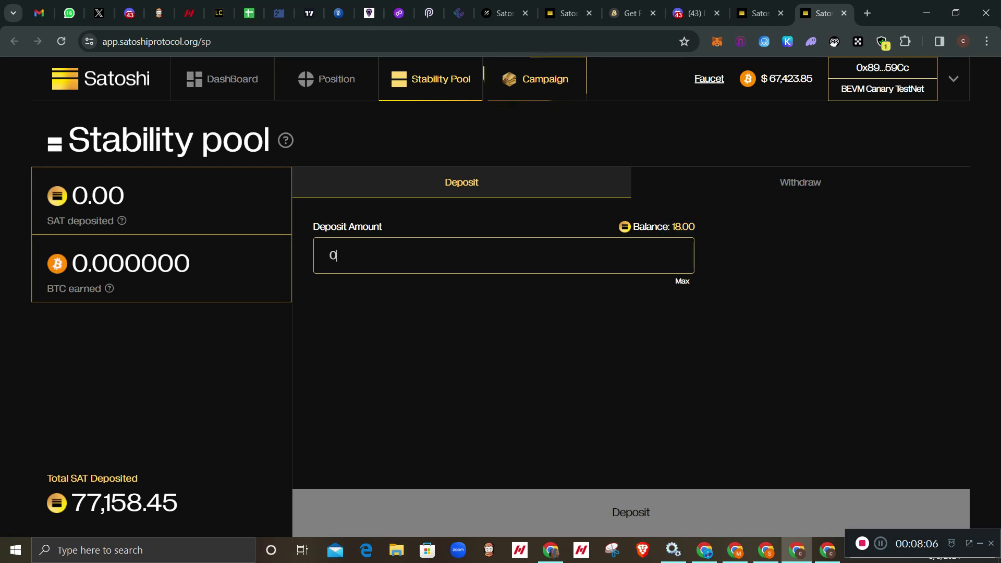
pyautogui.write('5')
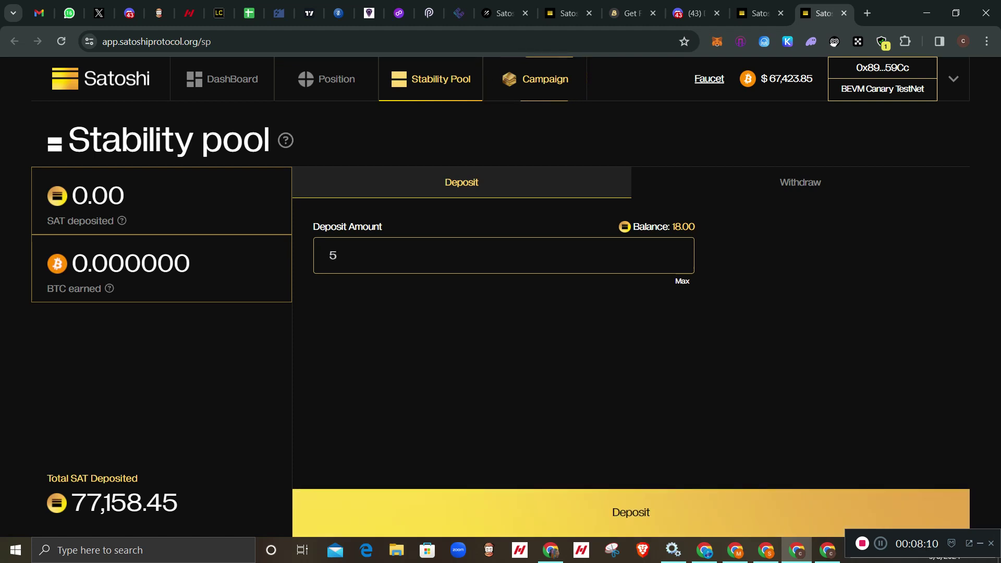
pyautogui.press('Return')
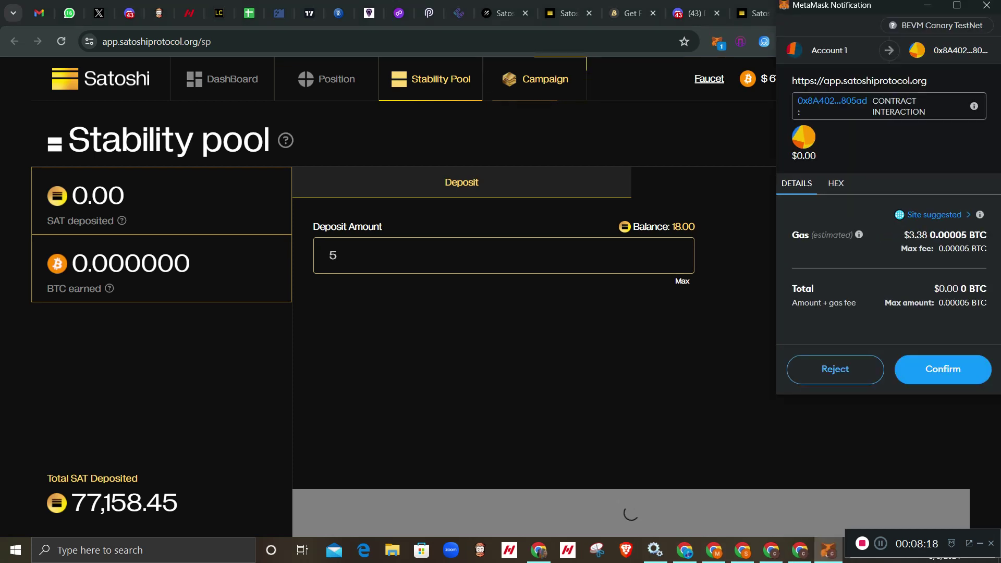
pyautogui.click(943, 370)
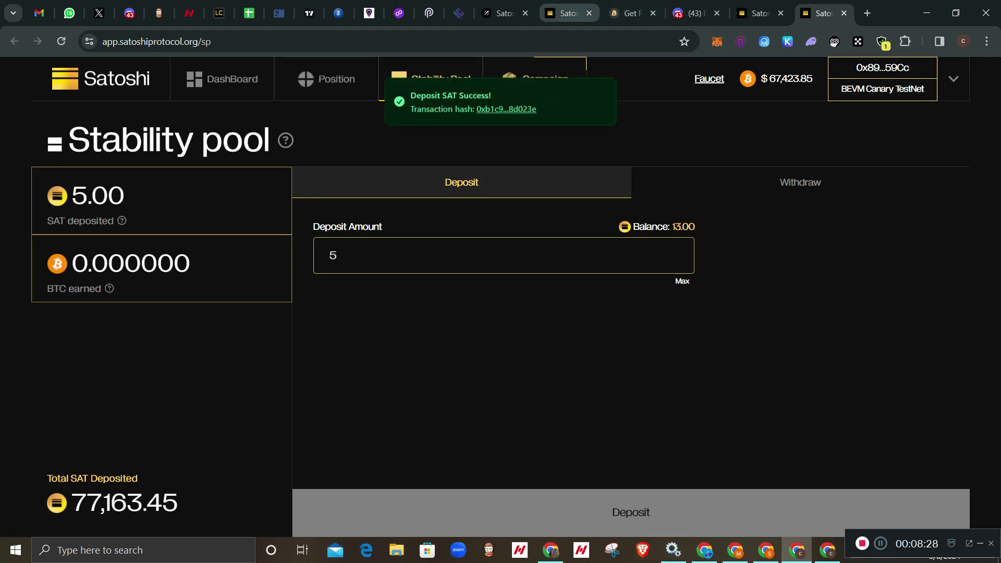
pyautogui.click(566, 13)
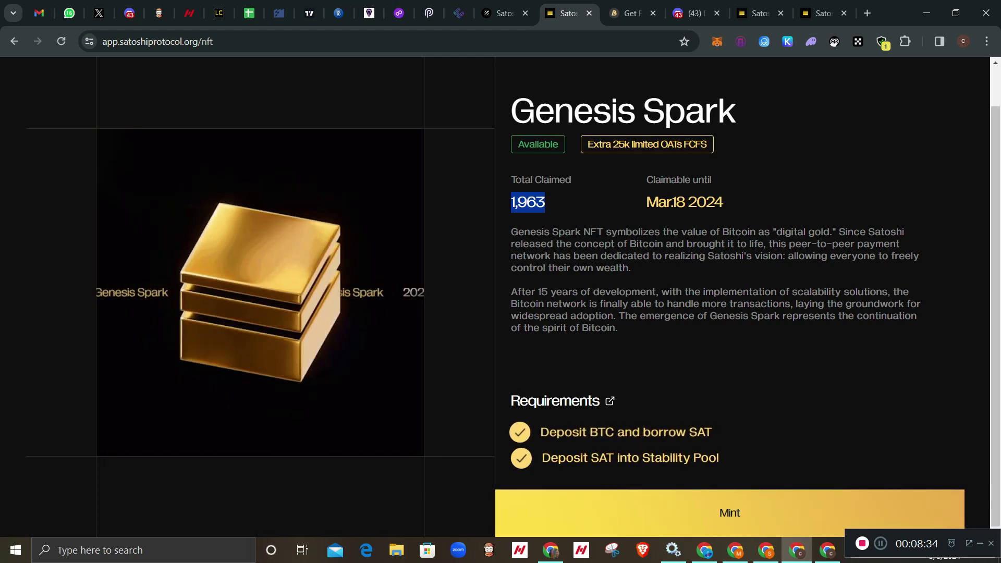
# Mint the Genesis Spark NFT, then go back to the Galxe campaign page
pyautogui.click(729, 513)
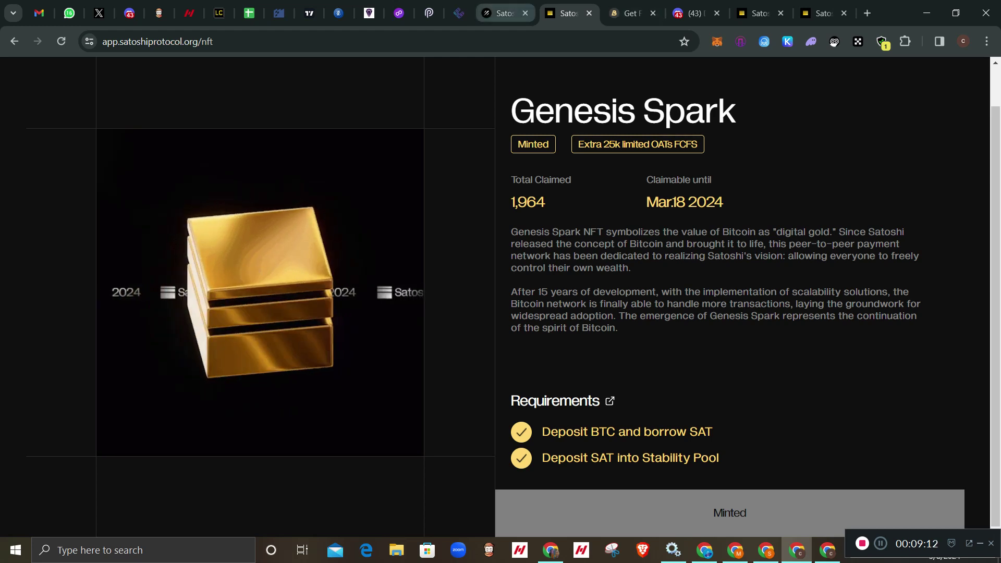
pyautogui.click(500, 13)
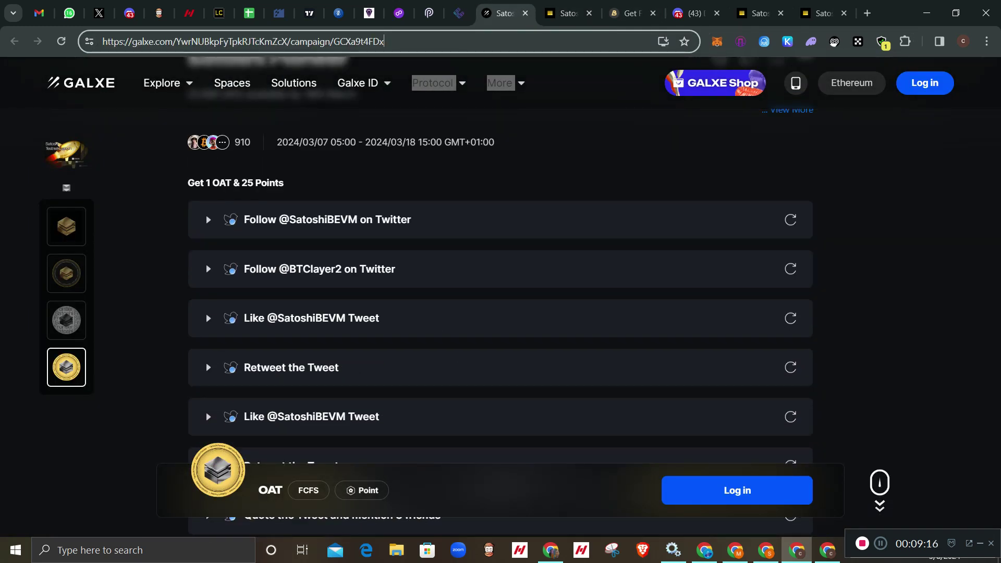
# Scroll through the Galxe 'Get 1 OAT & 25 Points' task list, then return to the Genesis Spark page
pyautogui.scroll(-1, 501, 313)
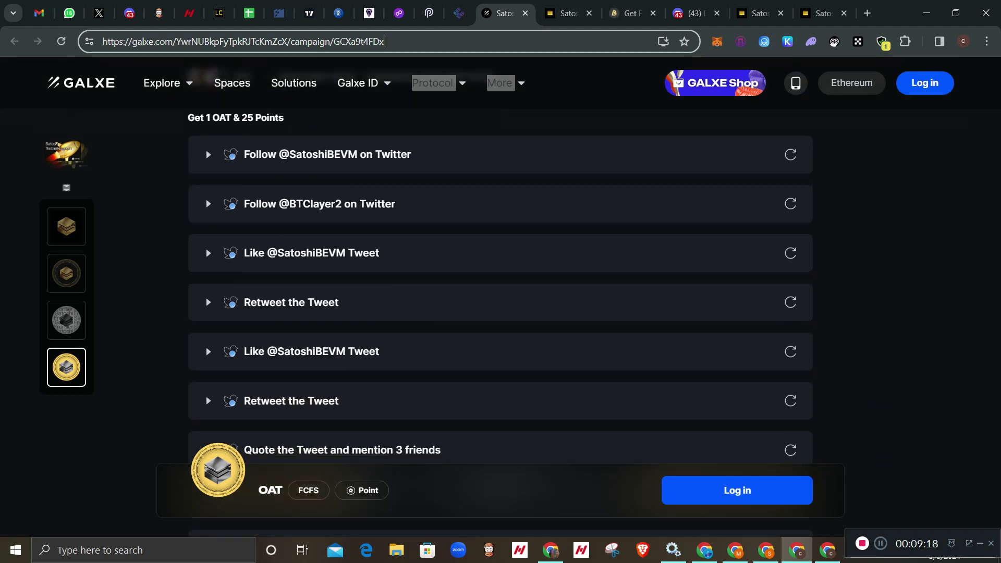
pyautogui.scroll(-2, 500, 313)
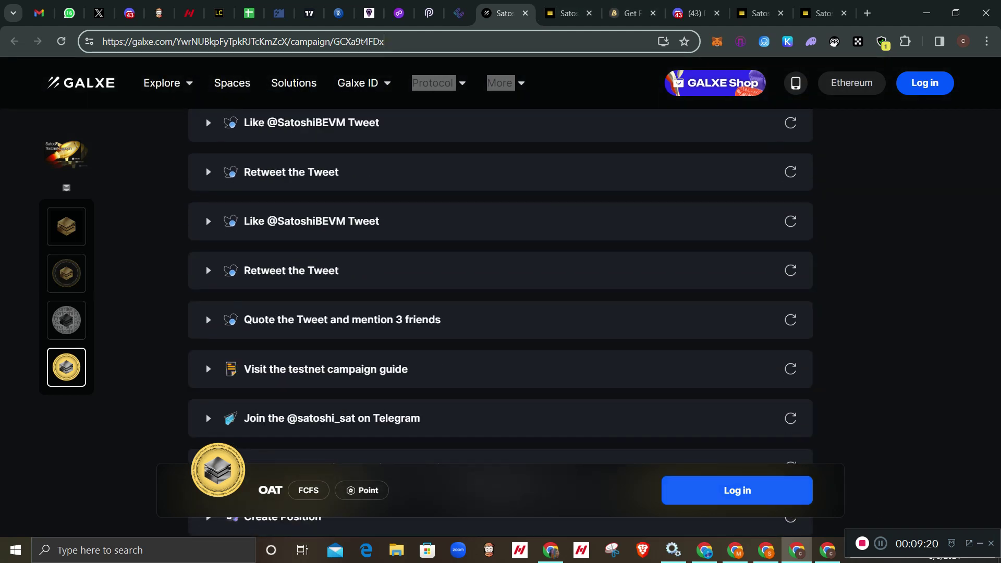
pyautogui.scroll(2, 500, 313)
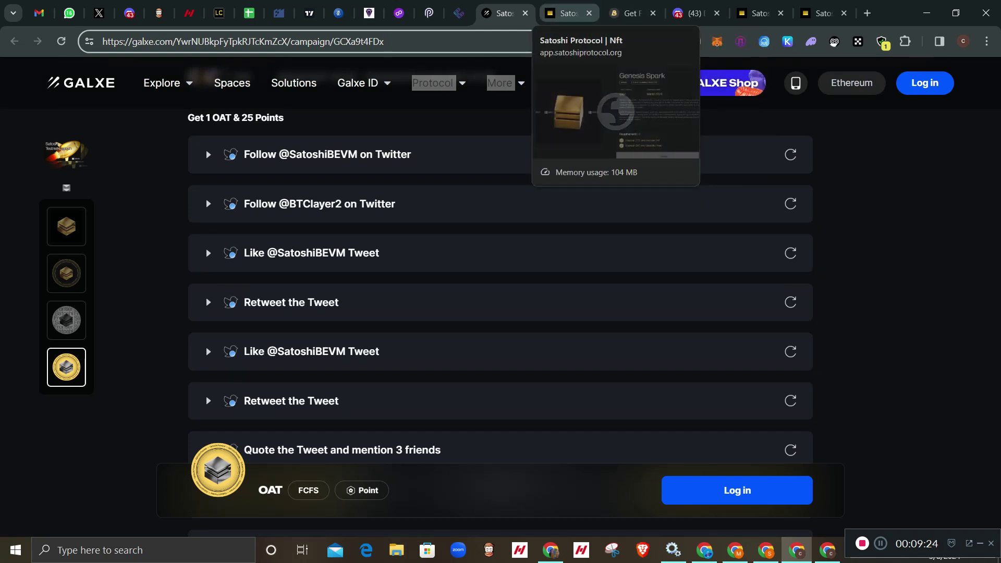
pyautogui.click(566, 13)
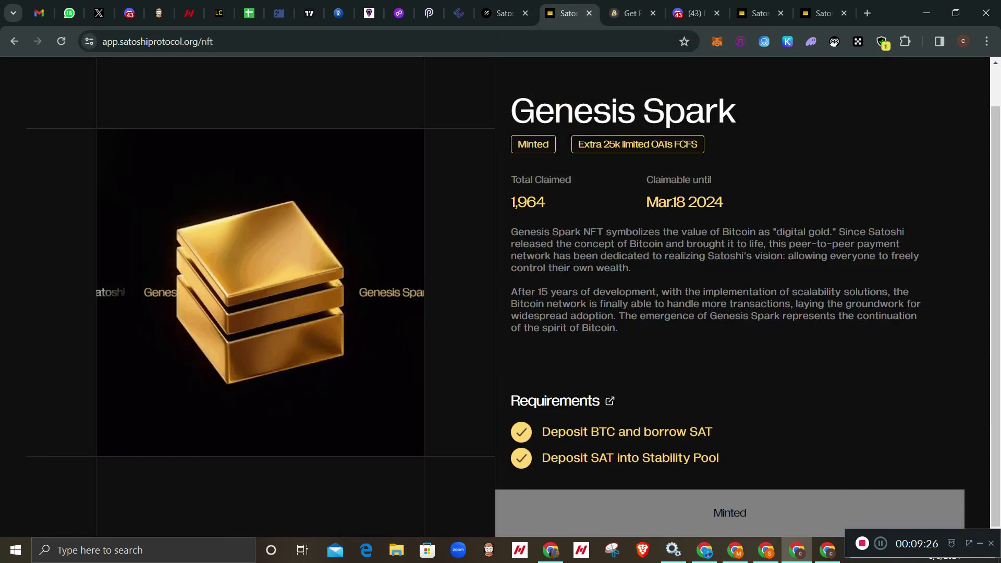